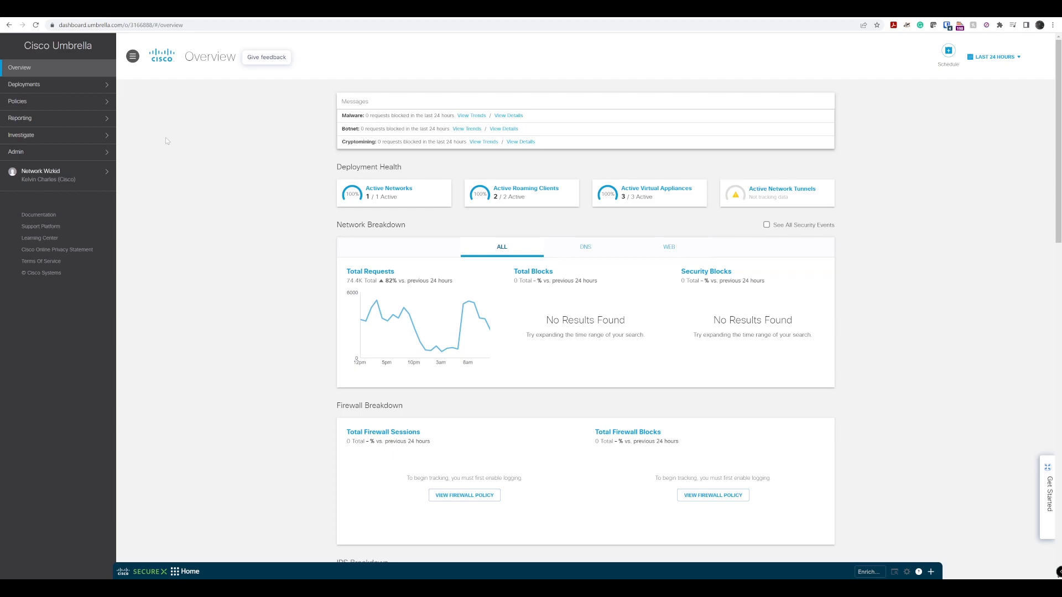
Open the Roaming Computers deployment page and check the client type and version in the Win10-Test-Mach details
click(102, 89)
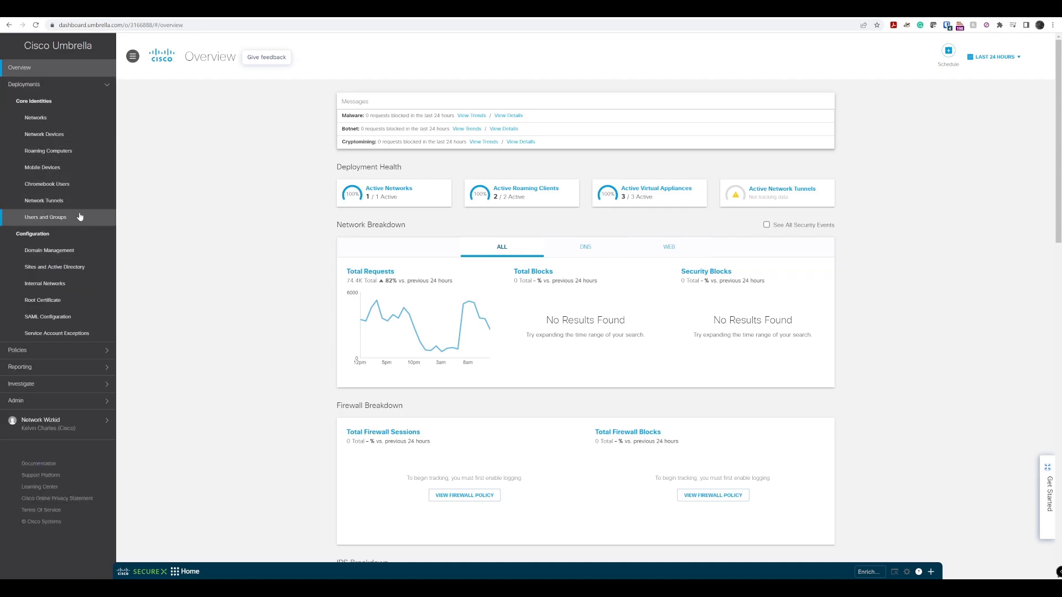
click(83, 152)
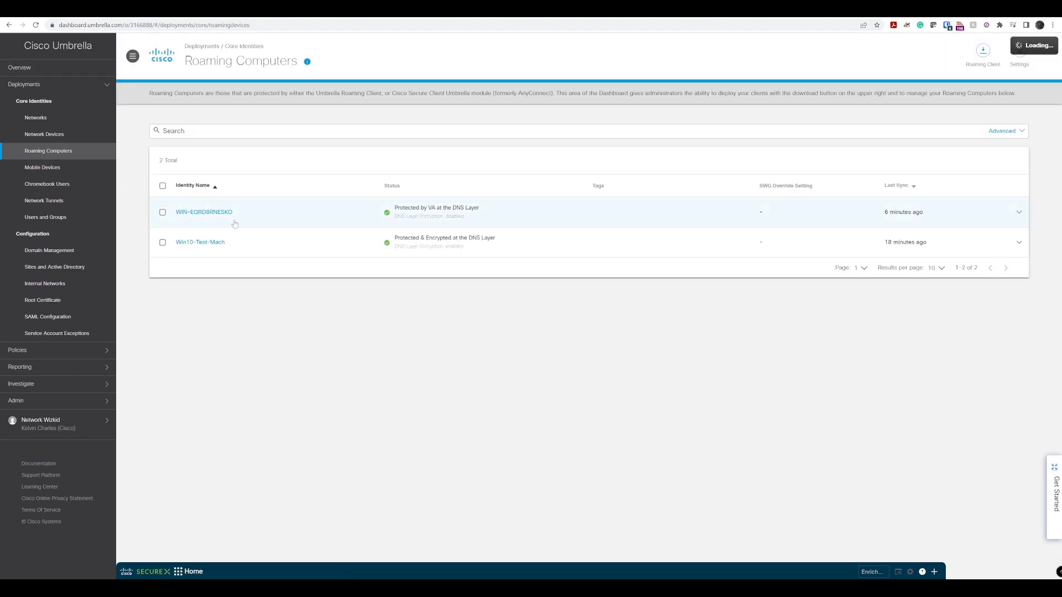
click(821, 240)
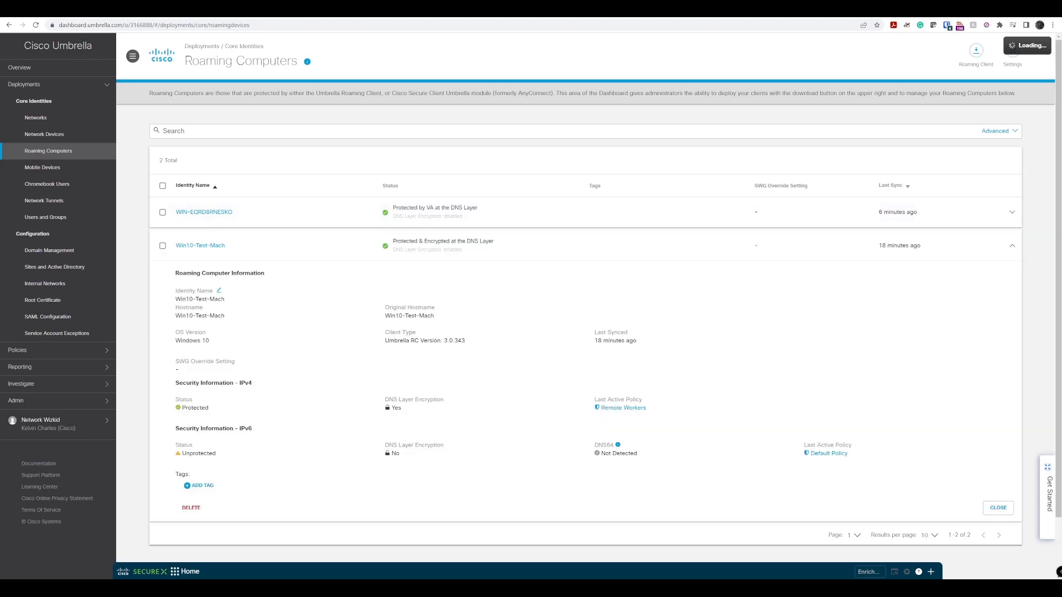
drag(384, 331, 470, 342)
click(1010, 249)
Permanently delete the Win10-Test-Mach identity from the roaming computers, acknowledging the risks
click(163, 243)
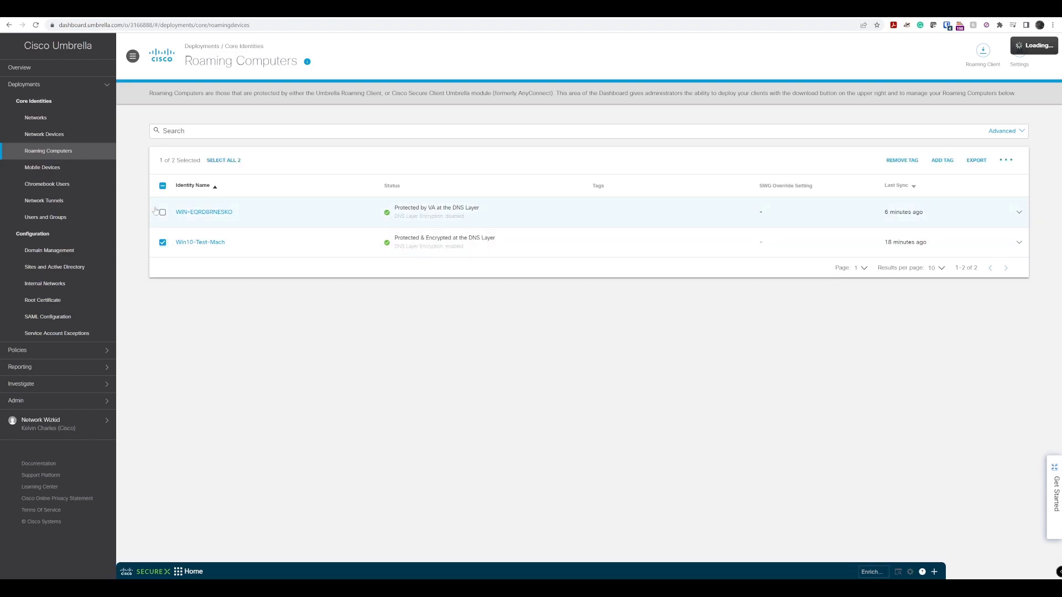
click(1006, 161)
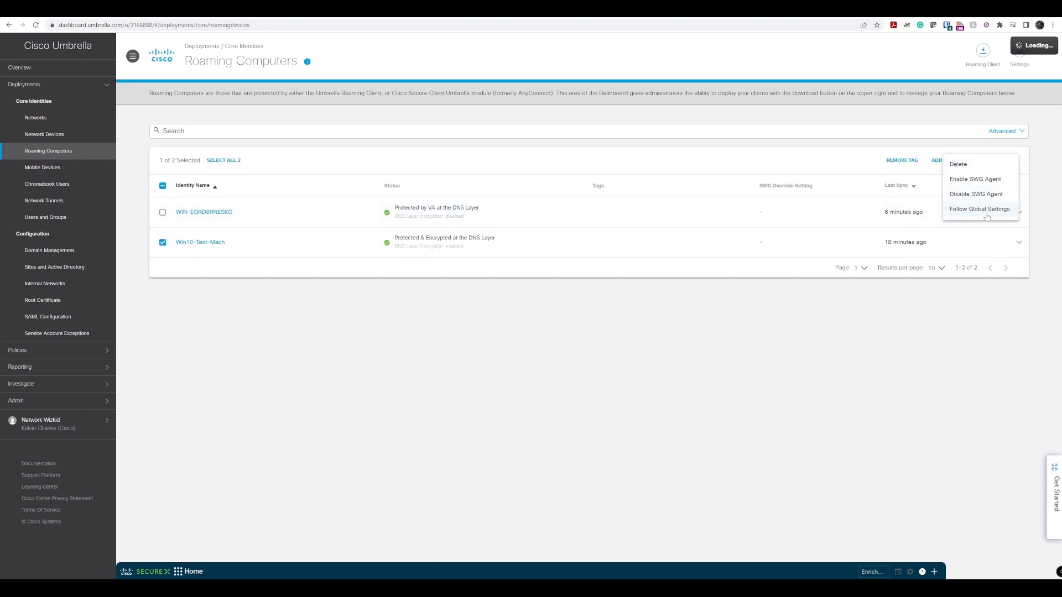
click(978, 165)
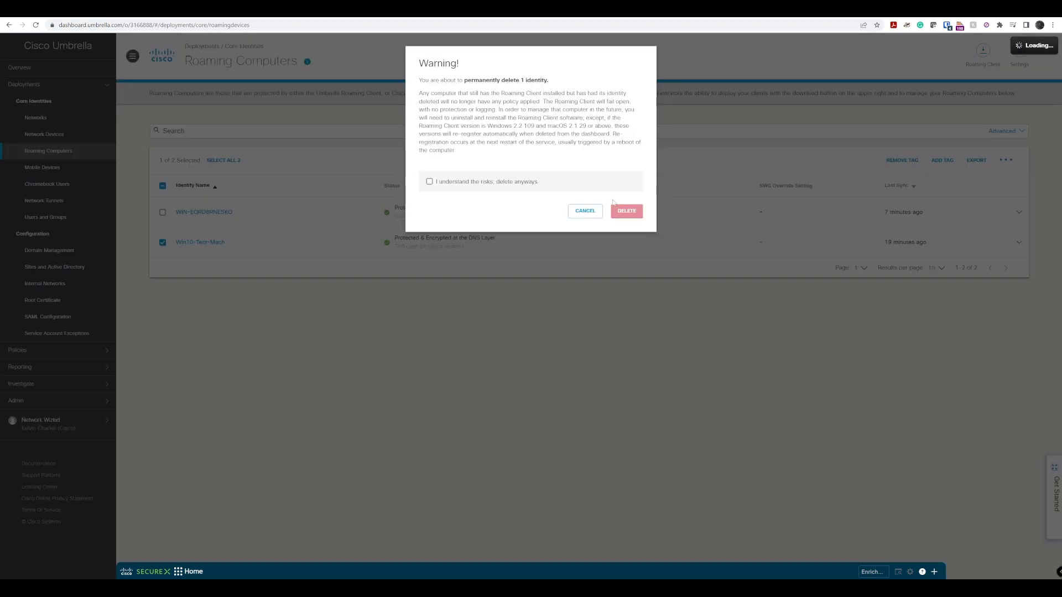
click(429, 182)
click(628, 211)
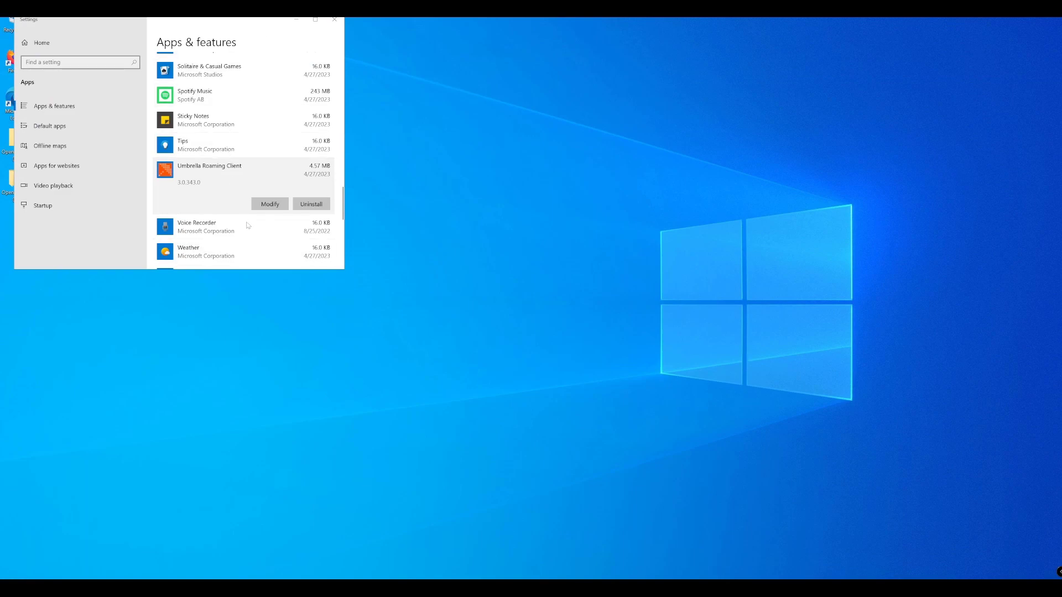
Switch to the Windows test machine and uninstall the Umbrella Roaming Client in Apps & features
click(311, 204)
click(319, 185)
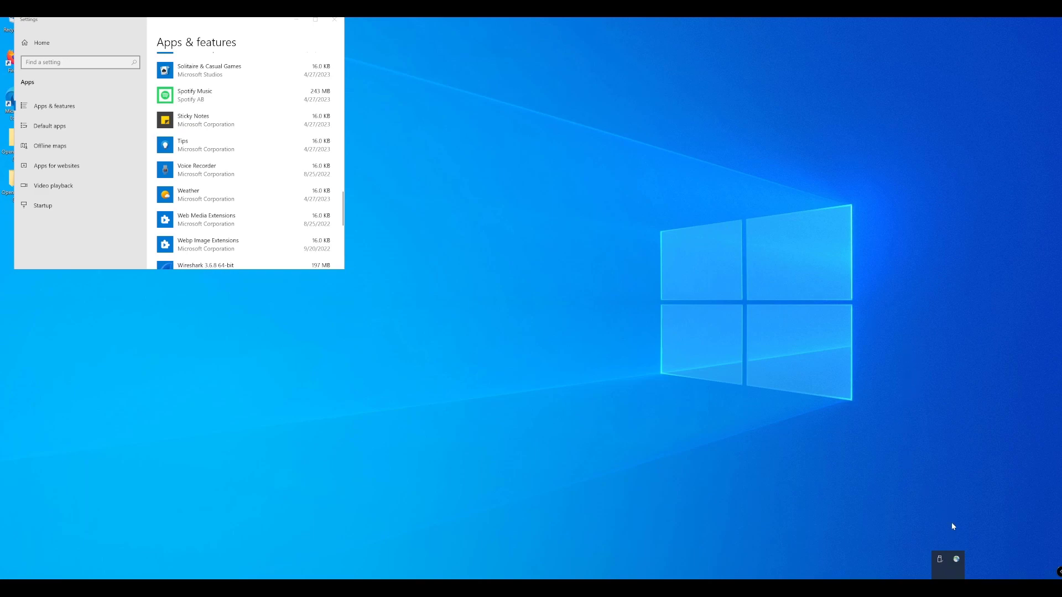
Open Cisco AnyConnect Secure Mobility Client to check its installed modules, and minimize its window
click(957, 559)
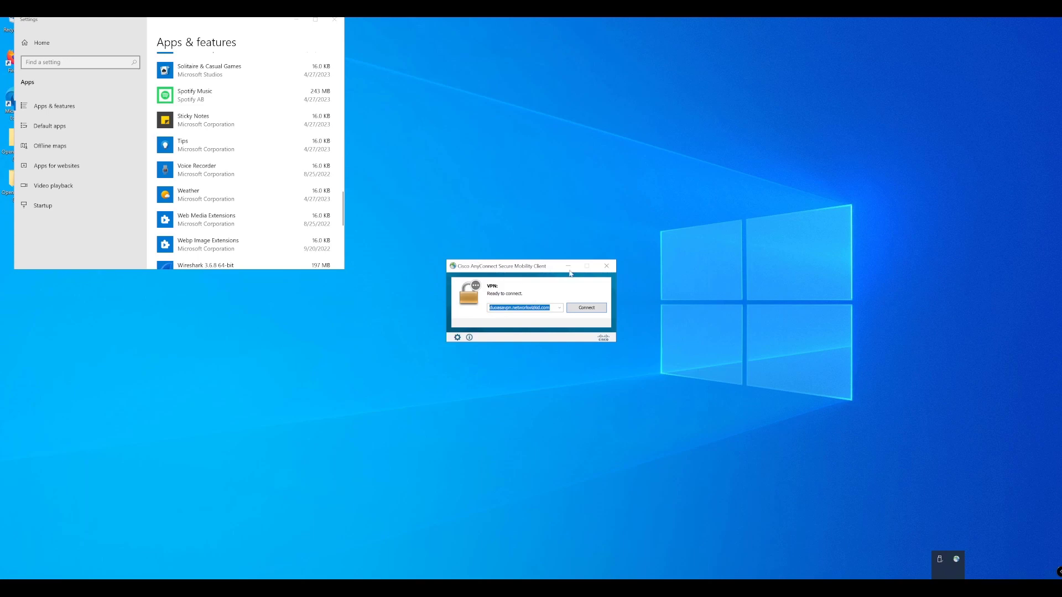
click(504, 269)
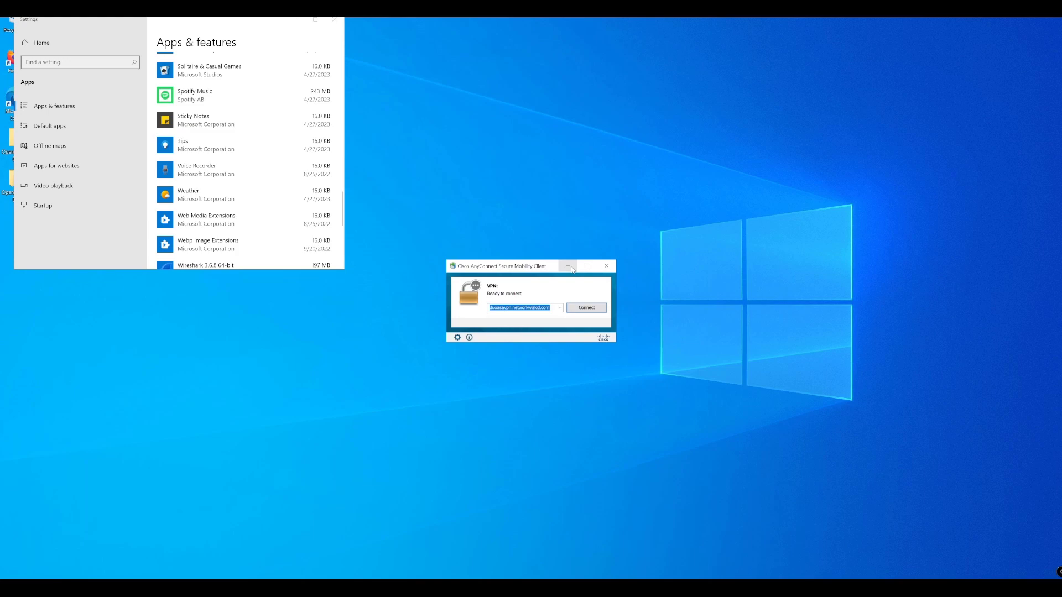
click(569, 266)
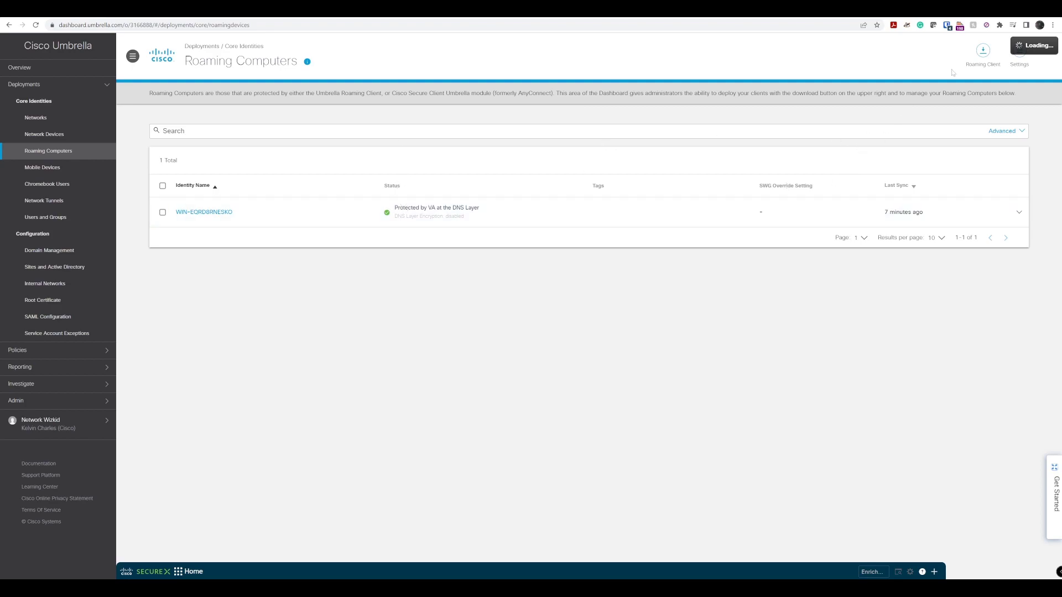
Open the roaming client download options in Umbrella, and extract the cisco-secure-client predeploy archive on the Windows desktop
click(982, 54)
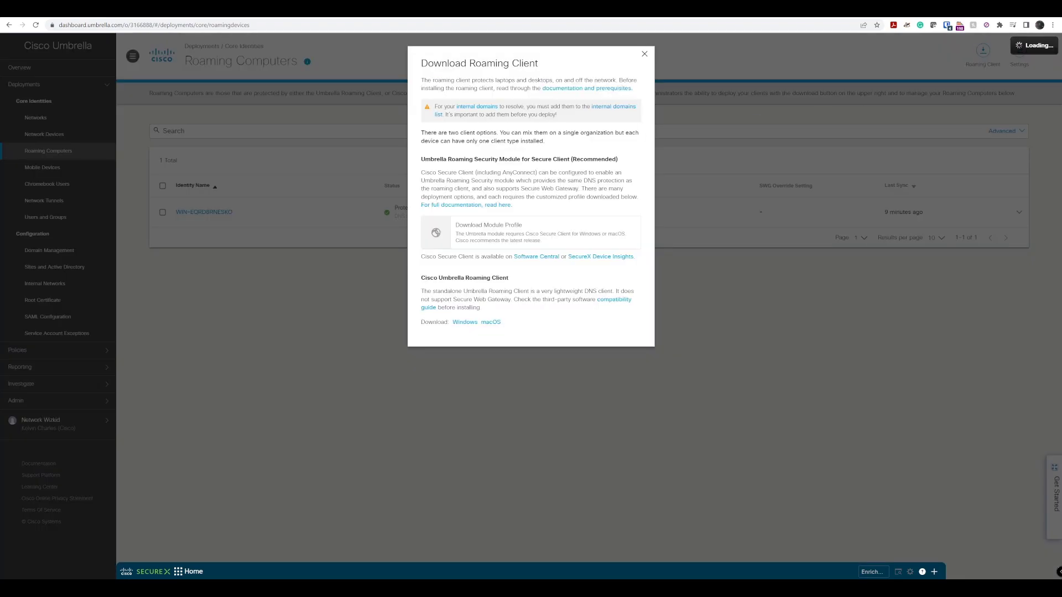
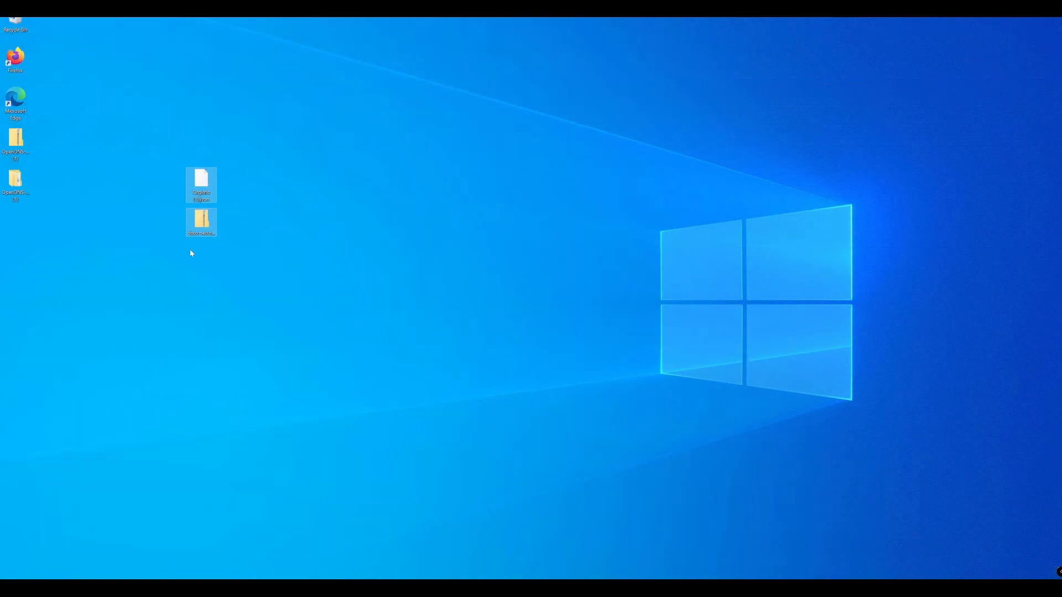
click(202, 187)
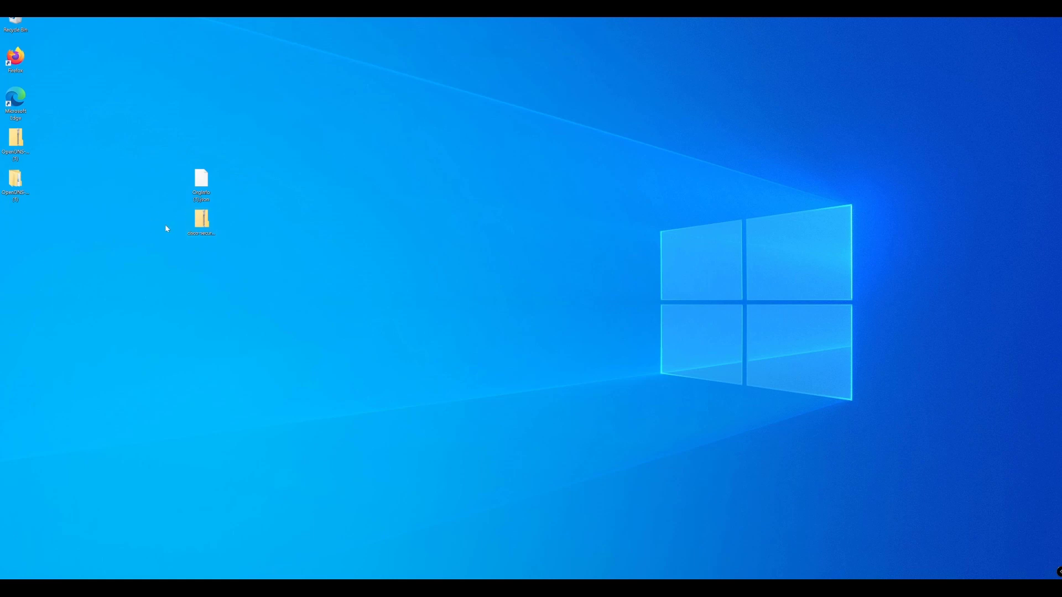
click(197, 221)
right_click(197, 220)
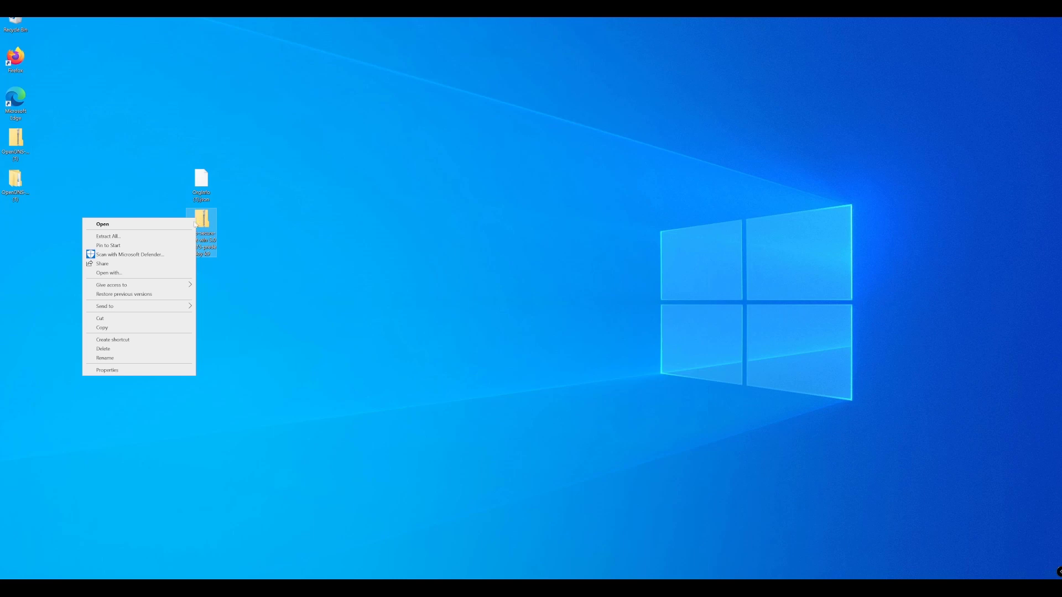
click(152, 239)
click(601, 384)
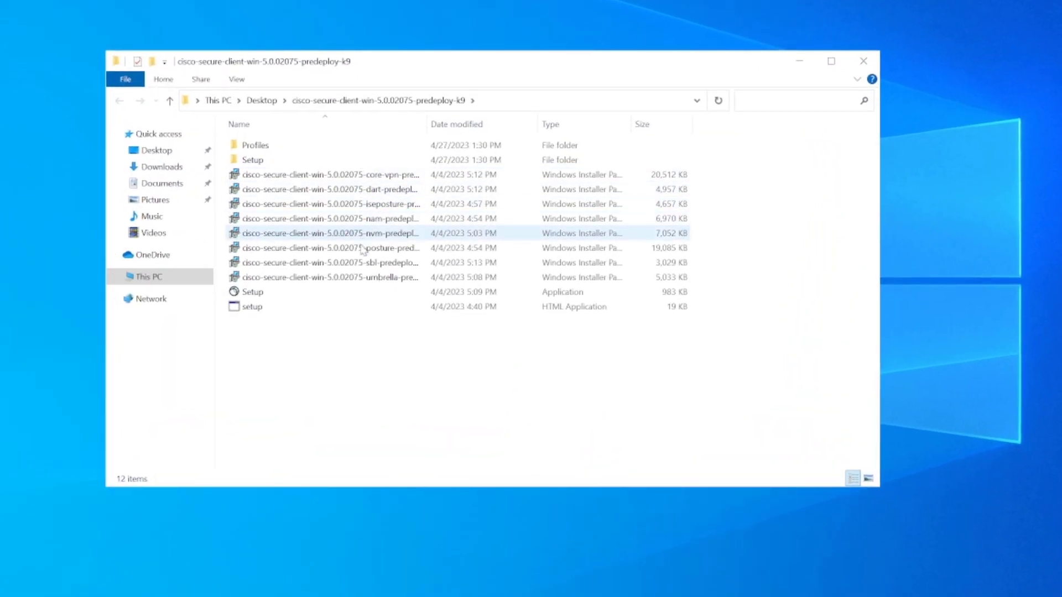
Run the Setup application and start installing only the Core & AnyConnect VPN, Umbrella, and Diagnostic And Reporting Tool modules
double_click(426, 119)
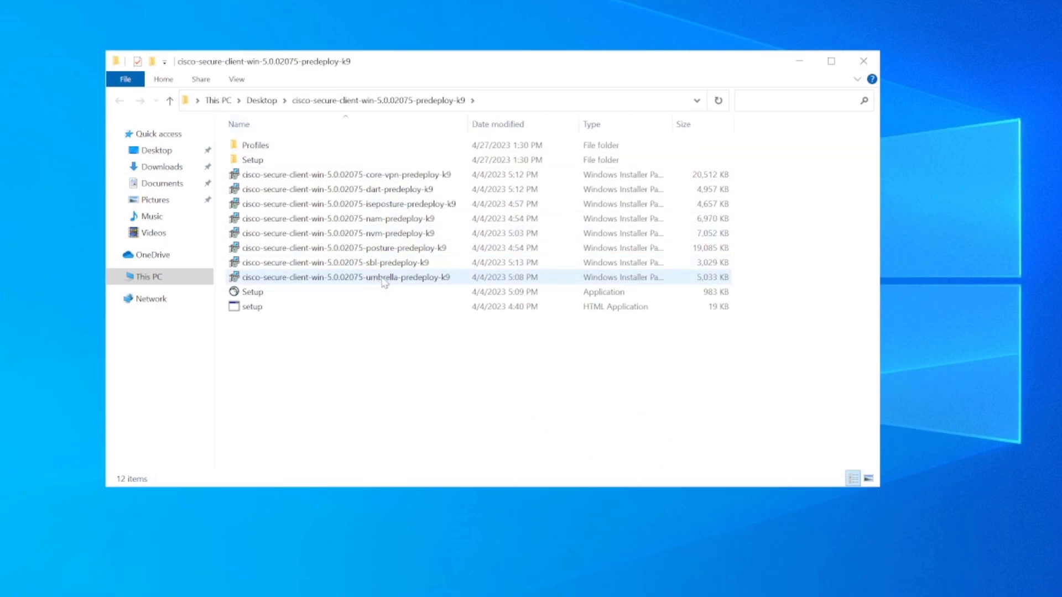
mouse_move(385, 277)
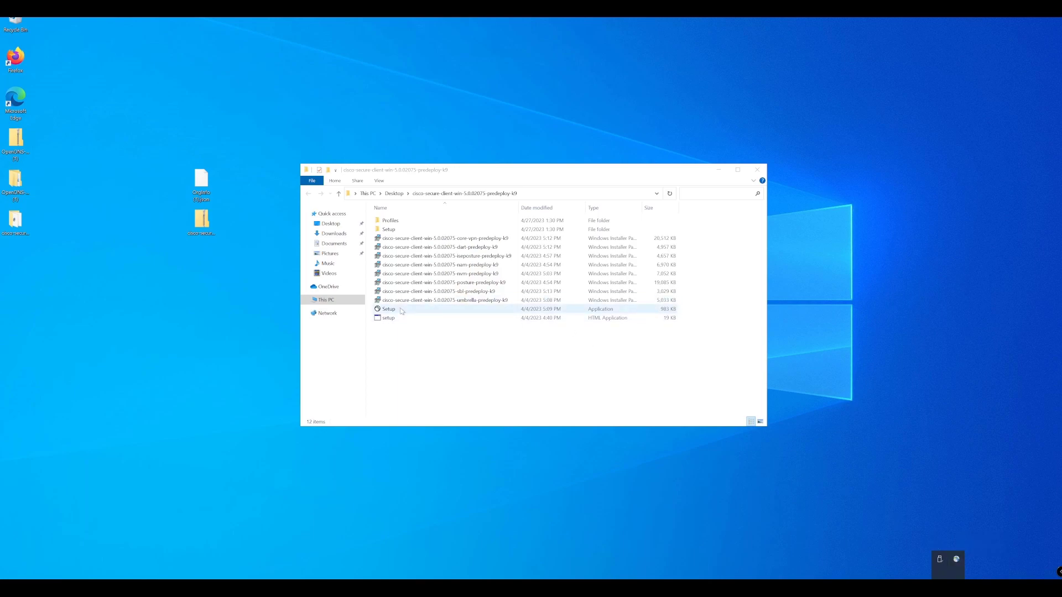
double_click(512, 311)
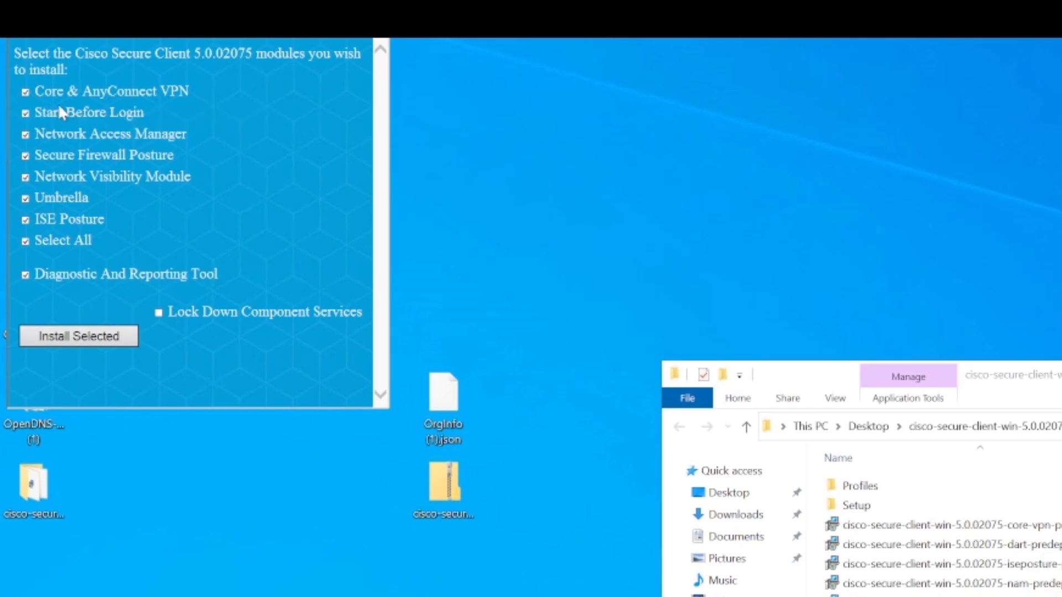
mouse_move(28, 115)
click(25, 177)
click(27, 214)
click(112, 336)
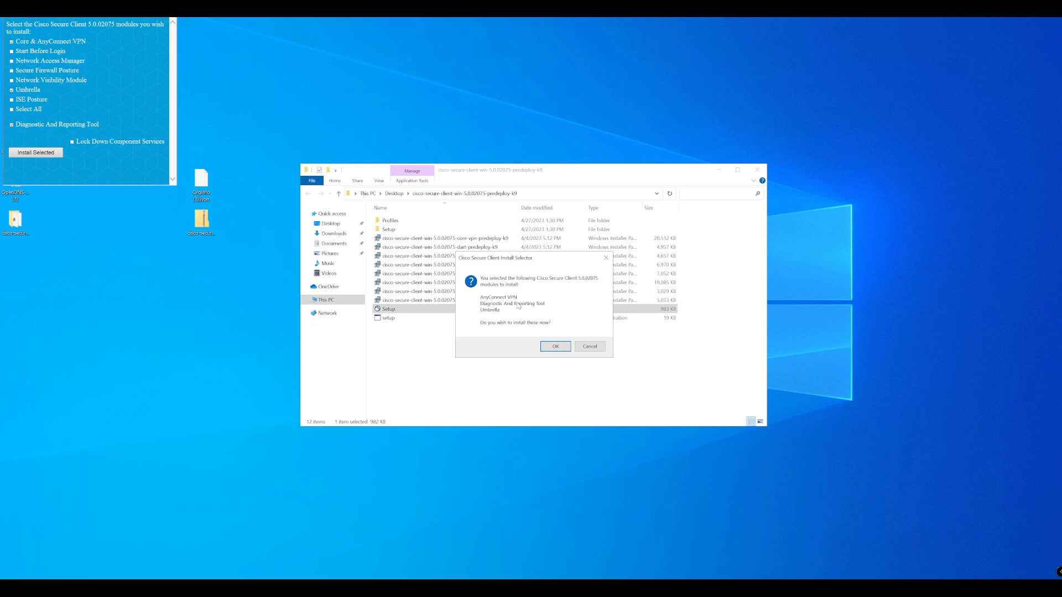
click(553, 347)
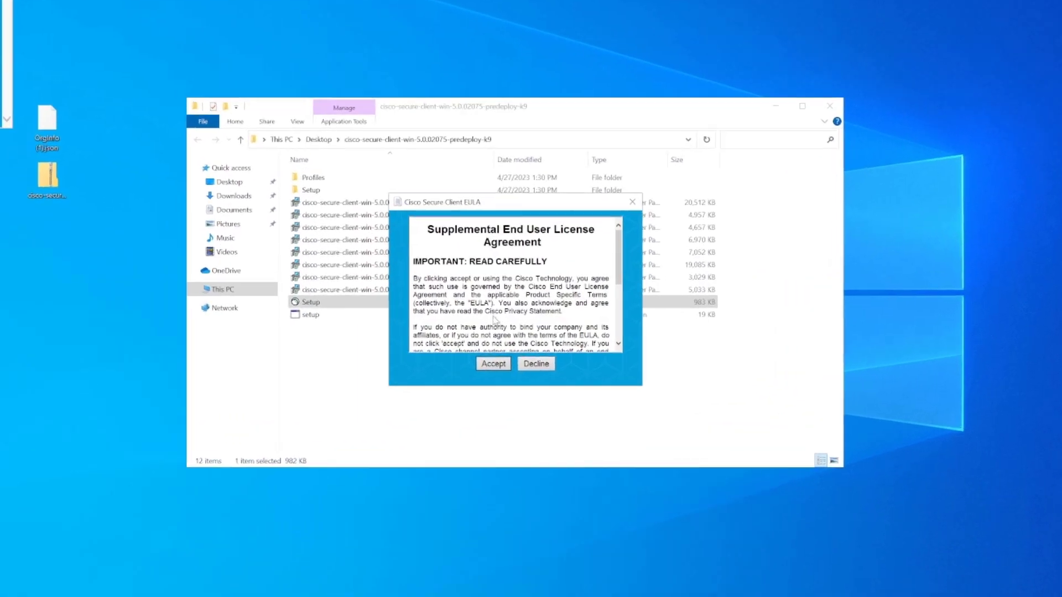
Review and accept the Cisco Secure Client license agreement, and finish the installation
scroll(520, 349, down, 4)
scroll(530, 304, down, 3)
scroll(487, 285, up, 8)
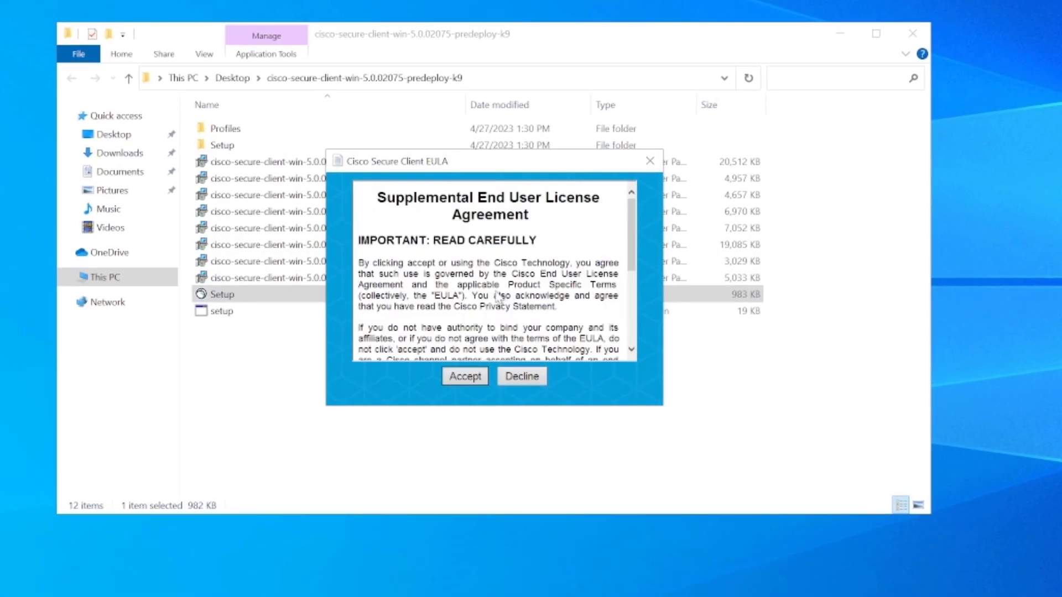
scroll(499, 299, down, 6)
click(467, 378)
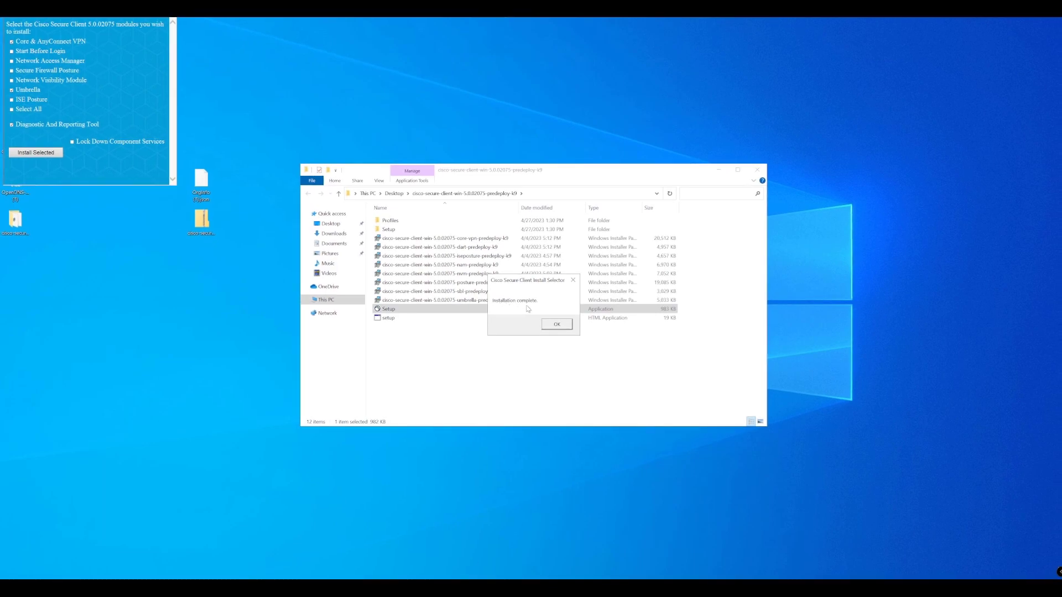
click(558, 324)
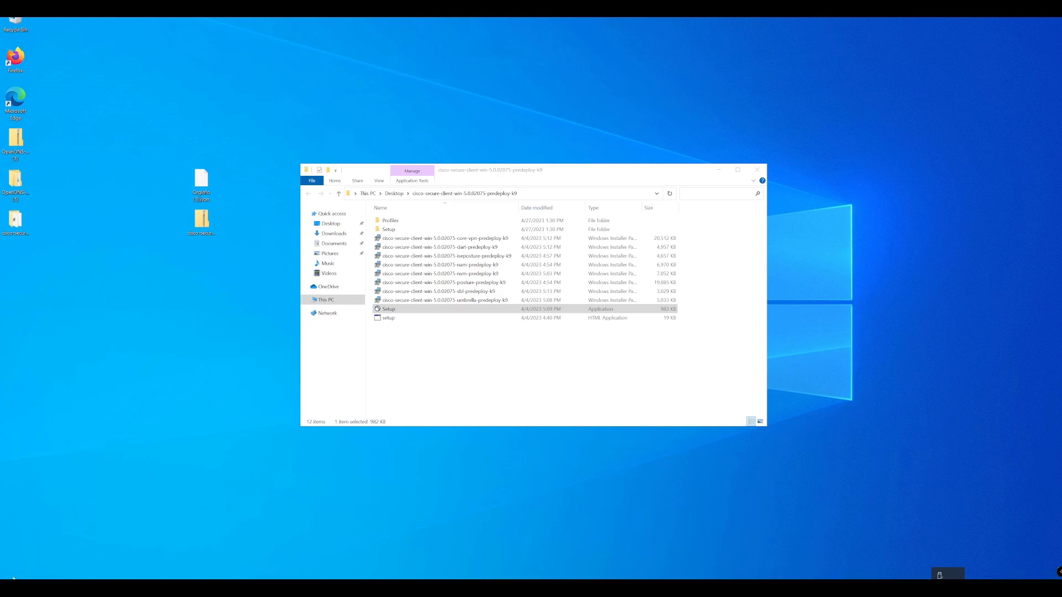
Search Windows for "secure" to open Cisco Secure Client
key(super)
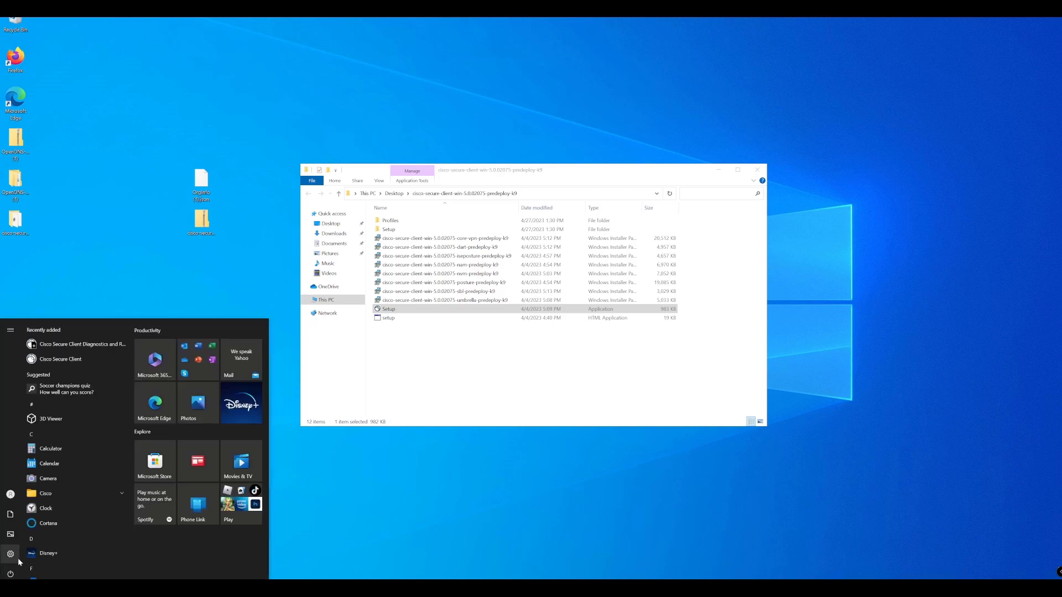
text(any)
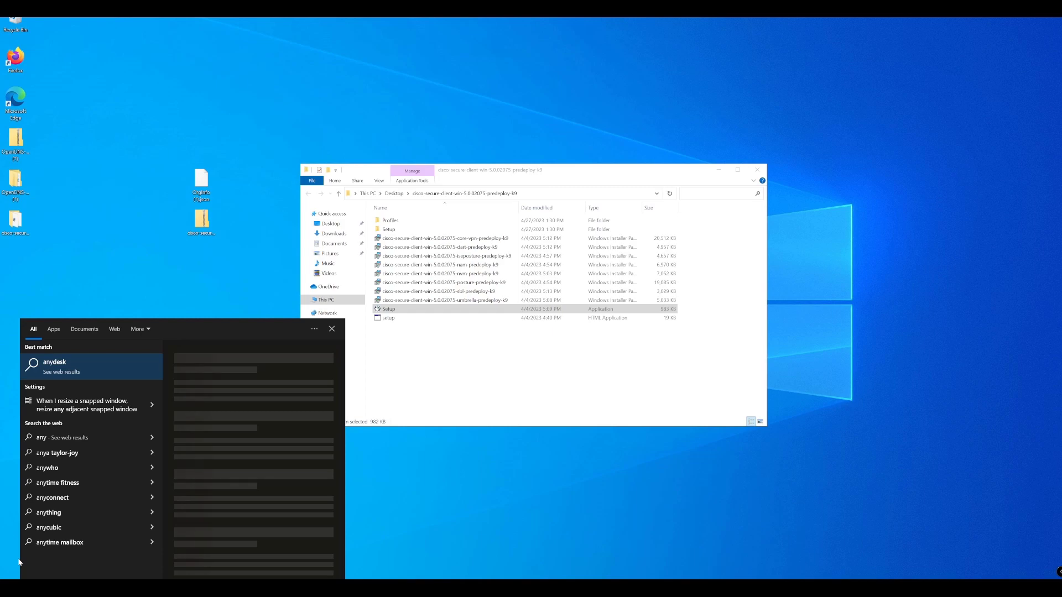
key(BackSpace)
key(BackSpace)
key(BackSpace)
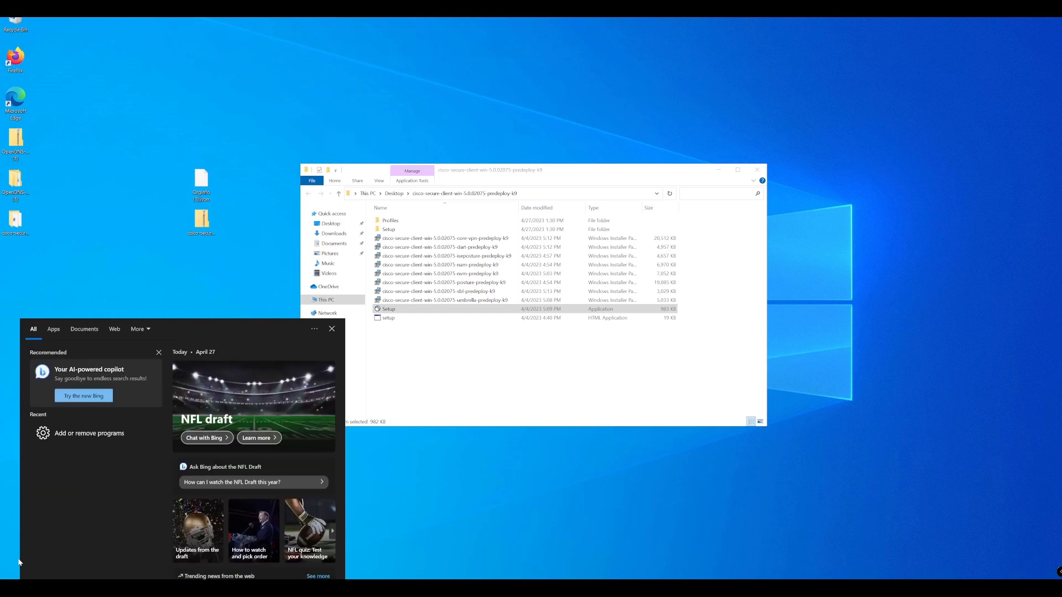
text(secure)
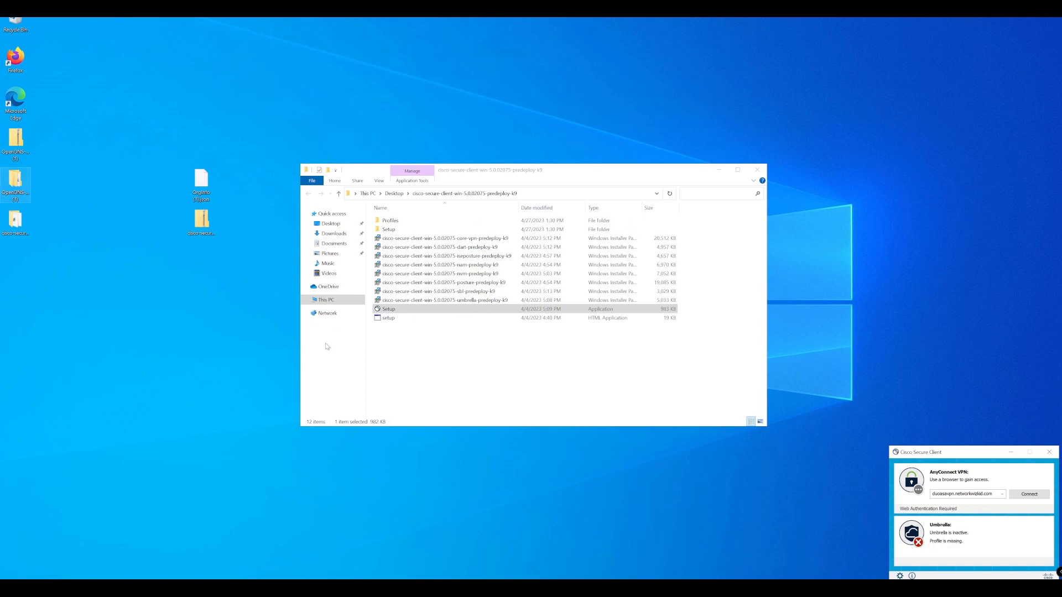
Copy the OrgInfo (1).json profile file from the desktop
click(199, 185)
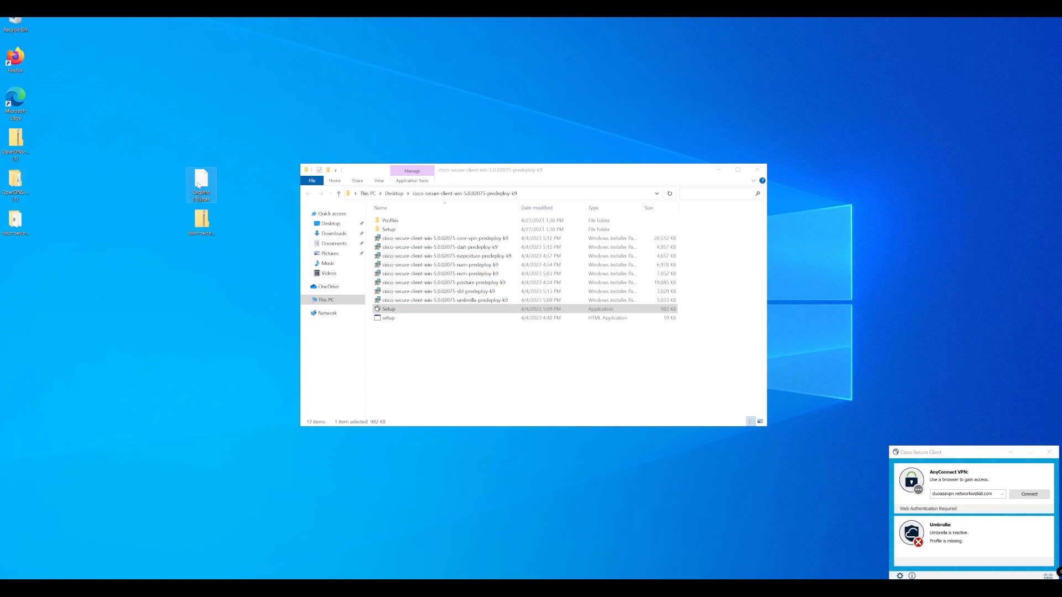
right_click(198, 185)
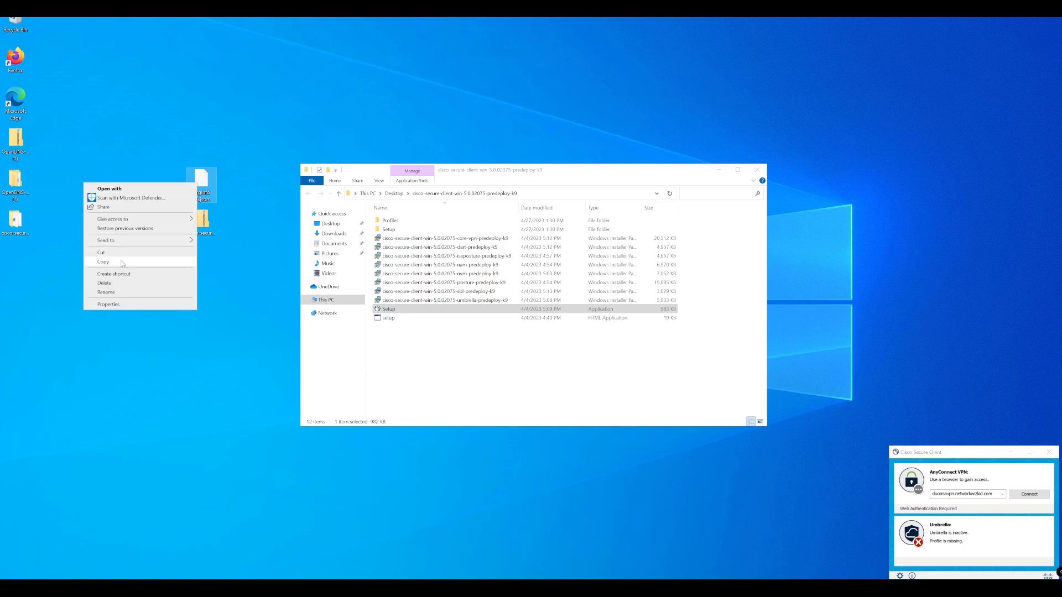
click(122, 262)
Paste the copied profile file into C:\ProgramData\Cisco\Cisco Secure Client\Umbrella, checking the hidden items view option along the way
click(362, 190)
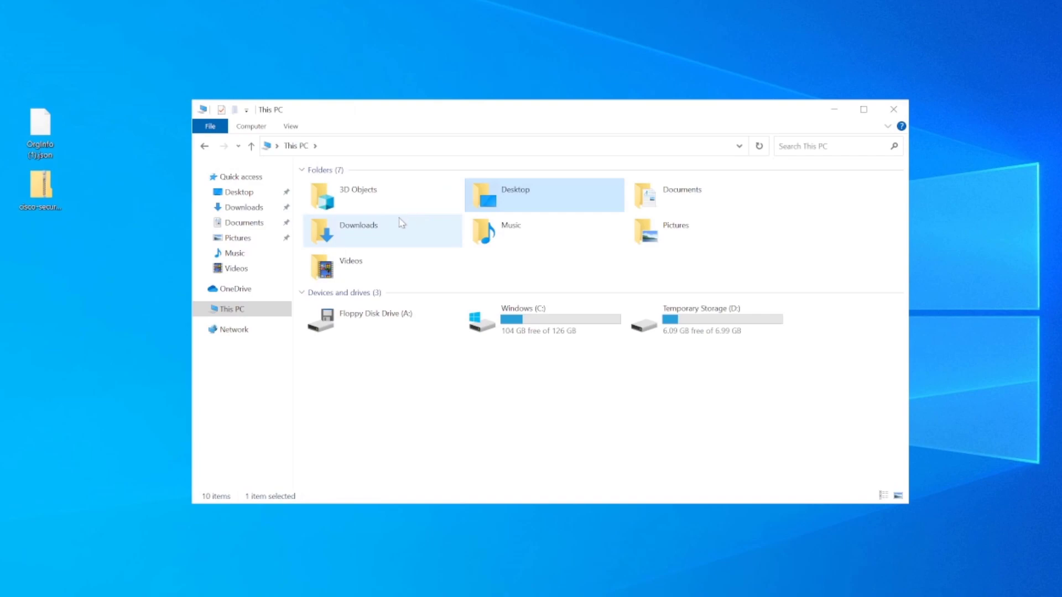
double_click(556, 323)
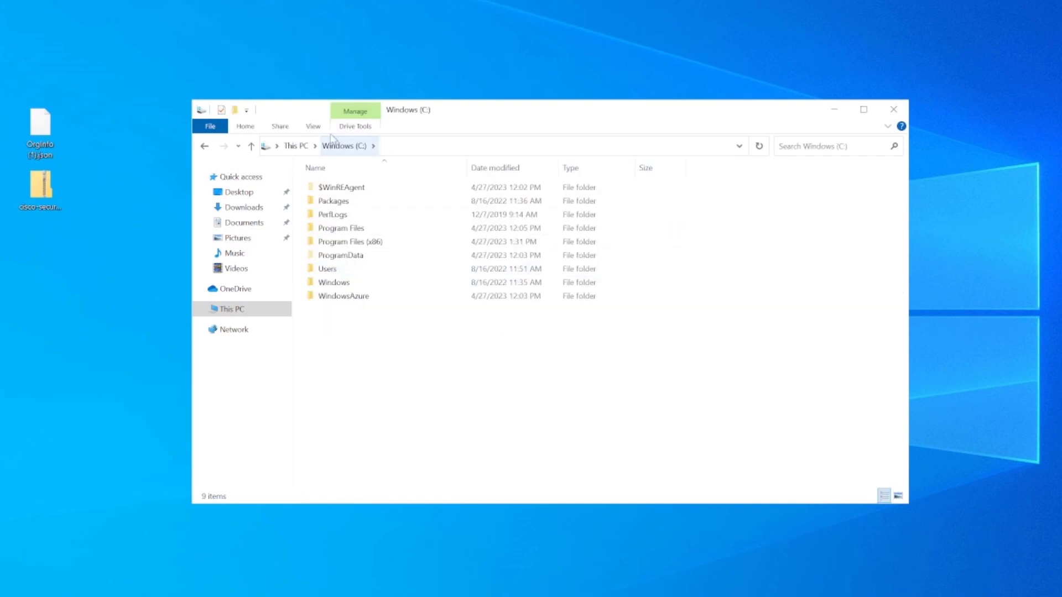
click(355, 125)
click(315, 126)
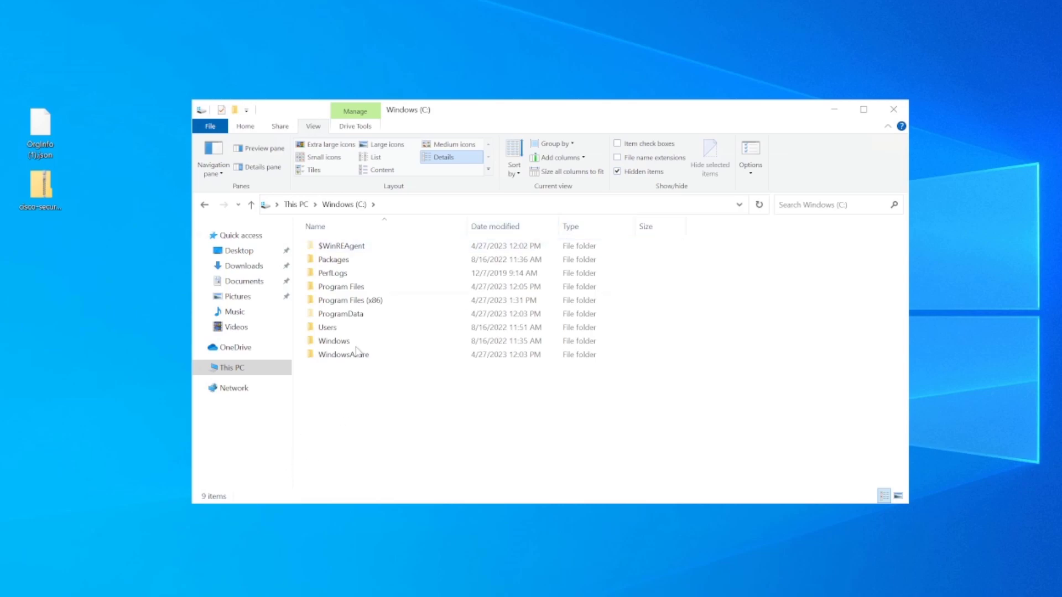
double_click(360, 315)
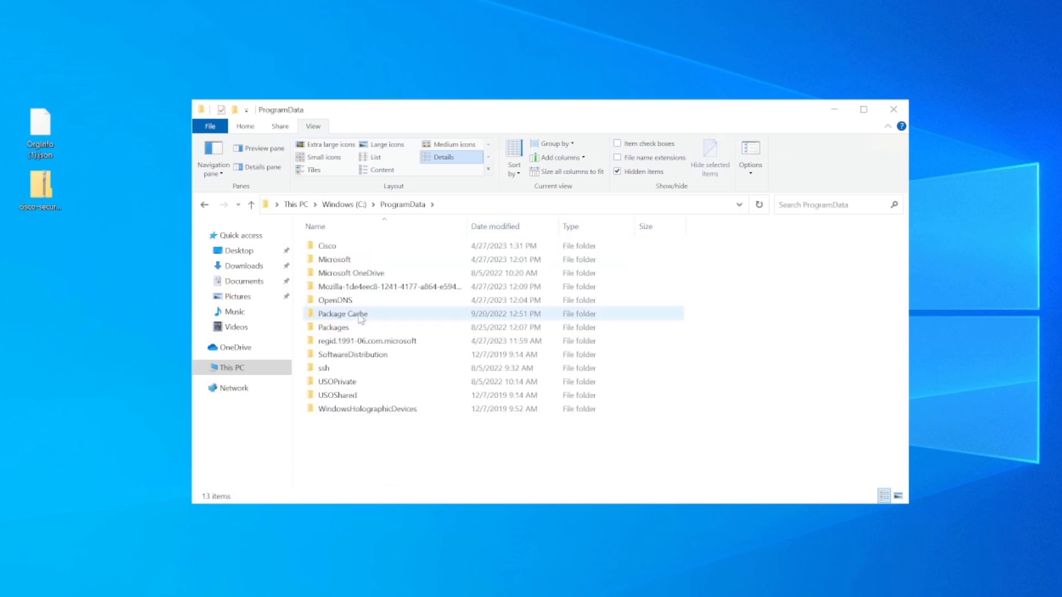
double_click(332, 247)
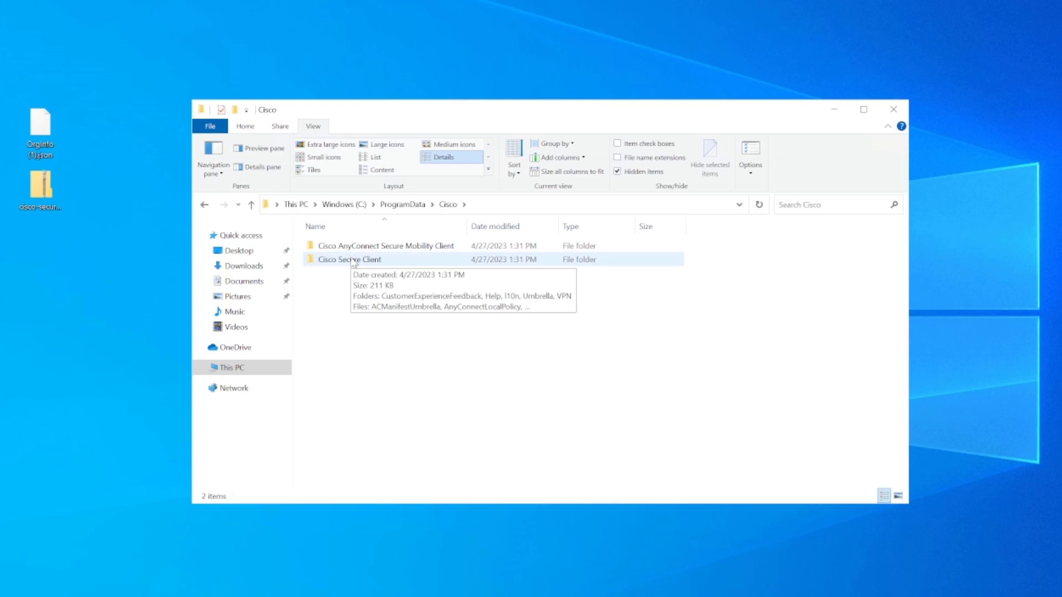
double_click(353, 260)
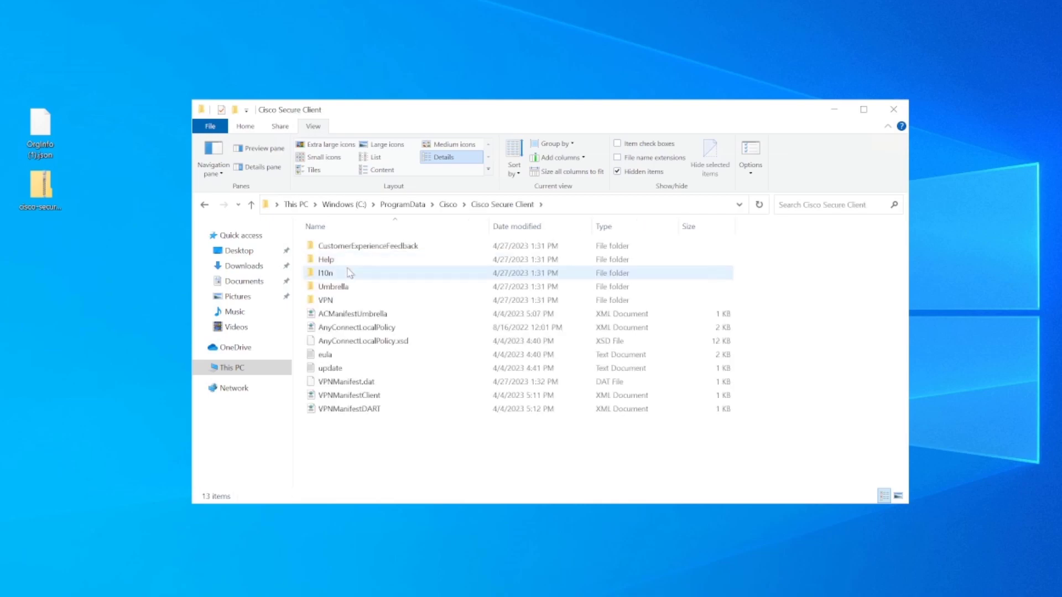
double_click(348, 286)
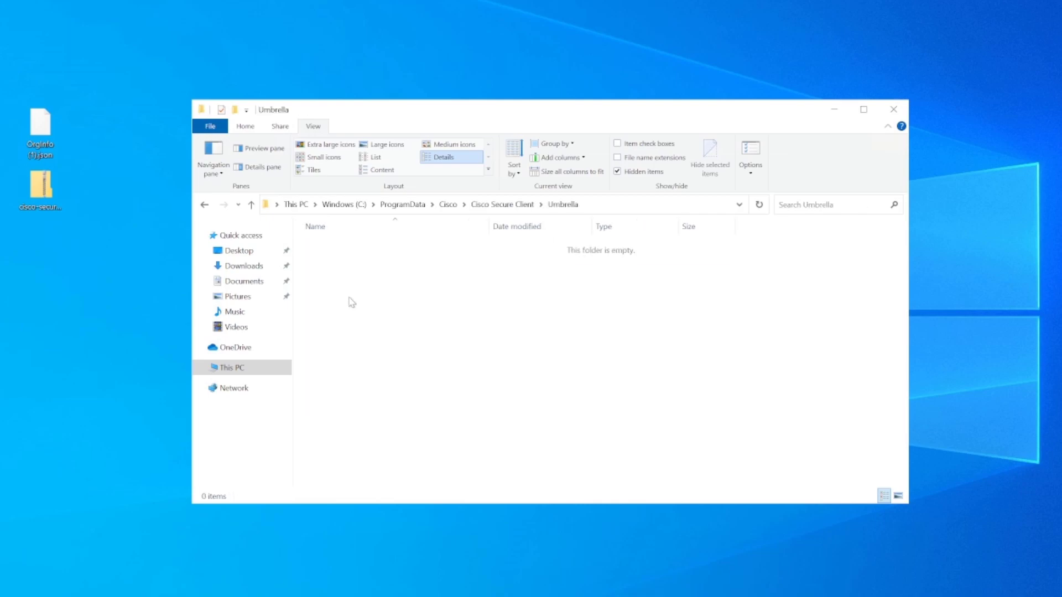
right_click(365, 318)
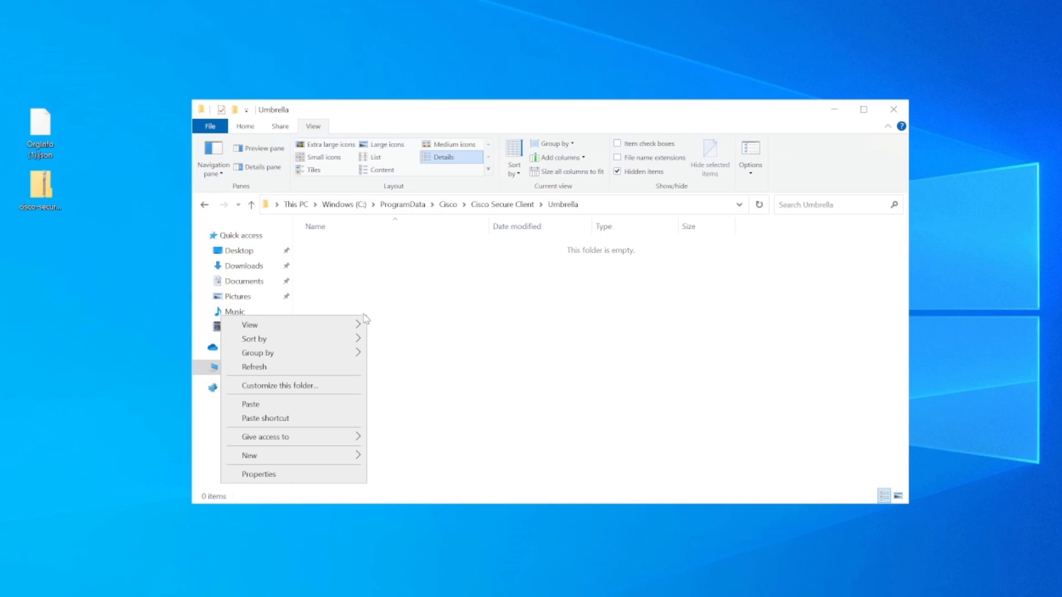
click(296, 405)
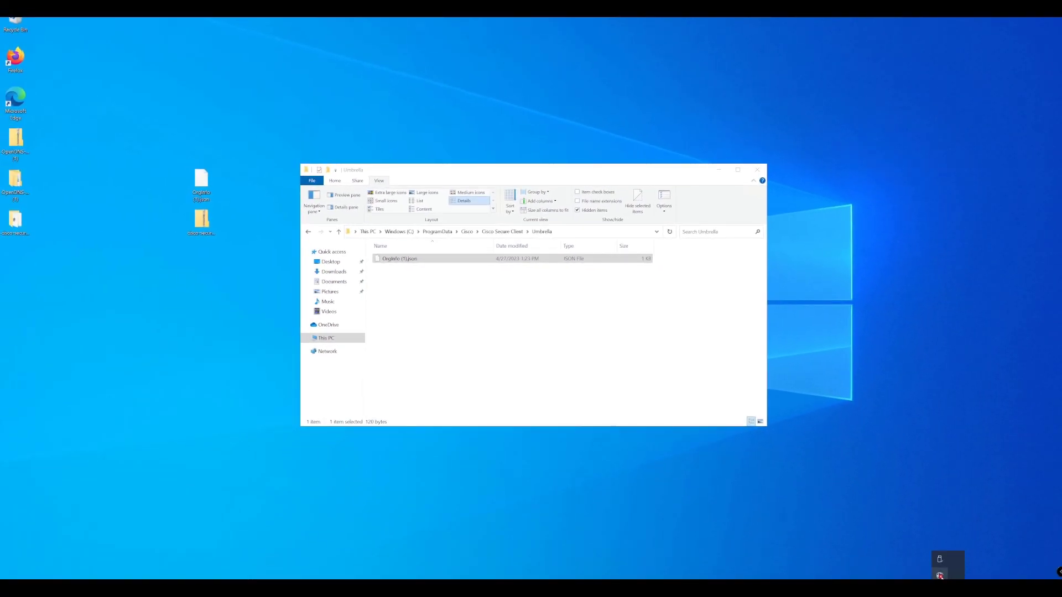
Quit the running Cisco Secure Client and rename the pasted profile file in the Umbrella folder to OrgInfo.json
right_click(940, 575)
click(960, 571)
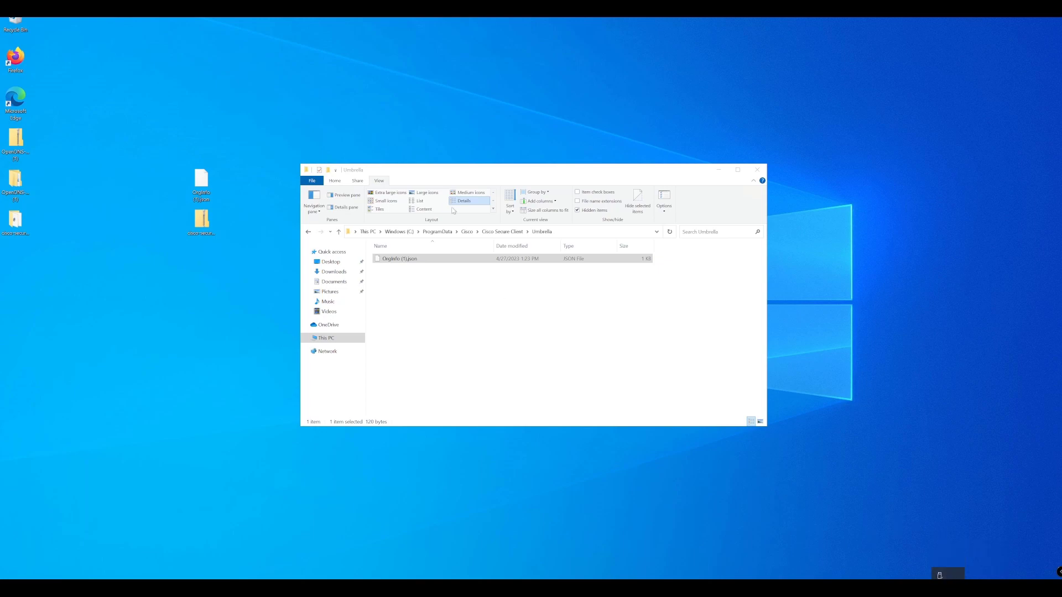
right_click(403, 259)
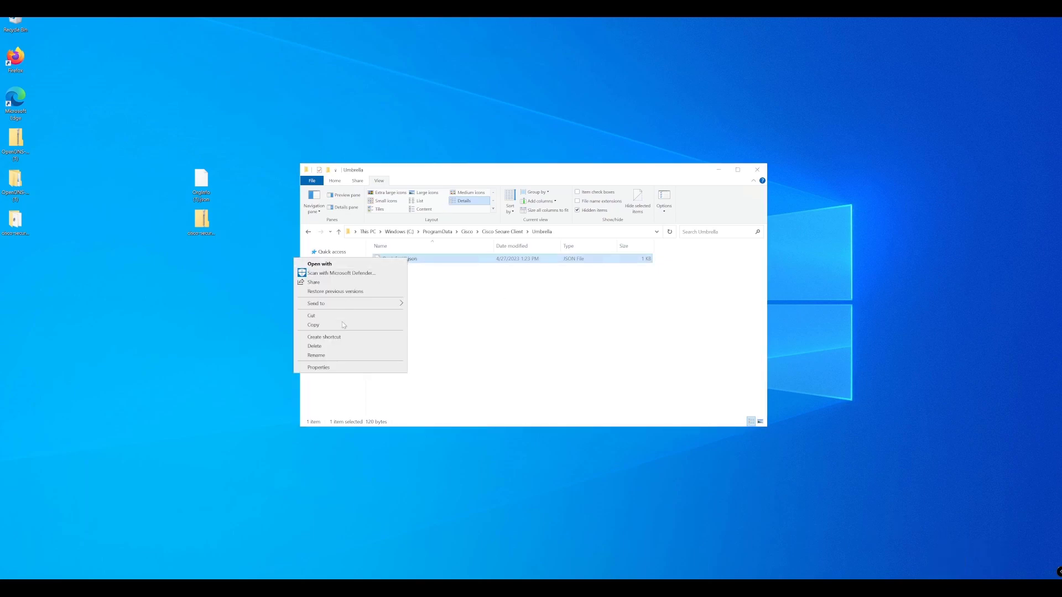
click(344, 354)
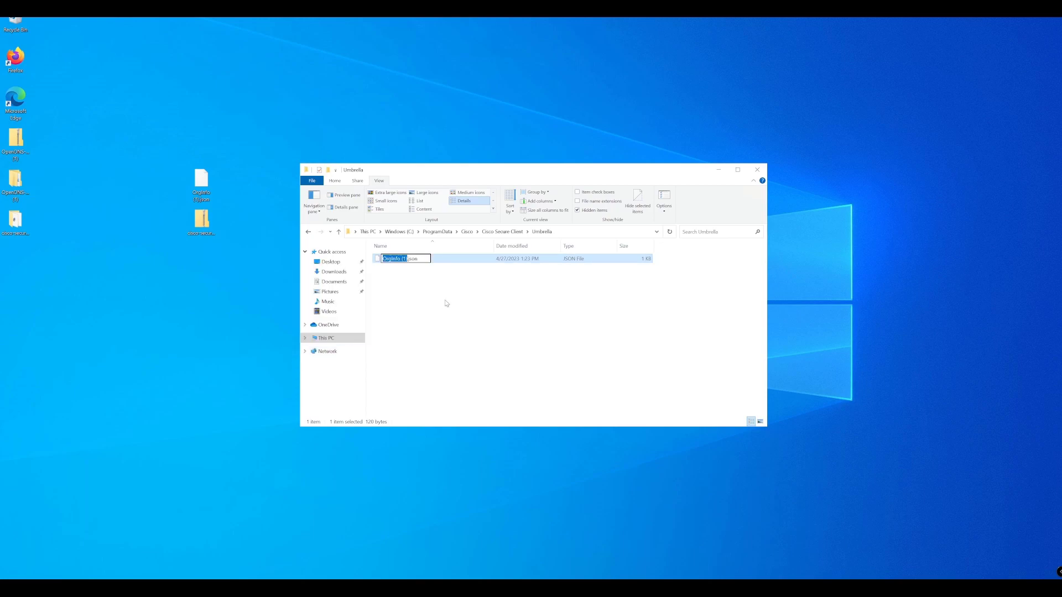
key(Right)
key(BackSpace)
key(BackSpace)
key(BackSpace)
key(Return)
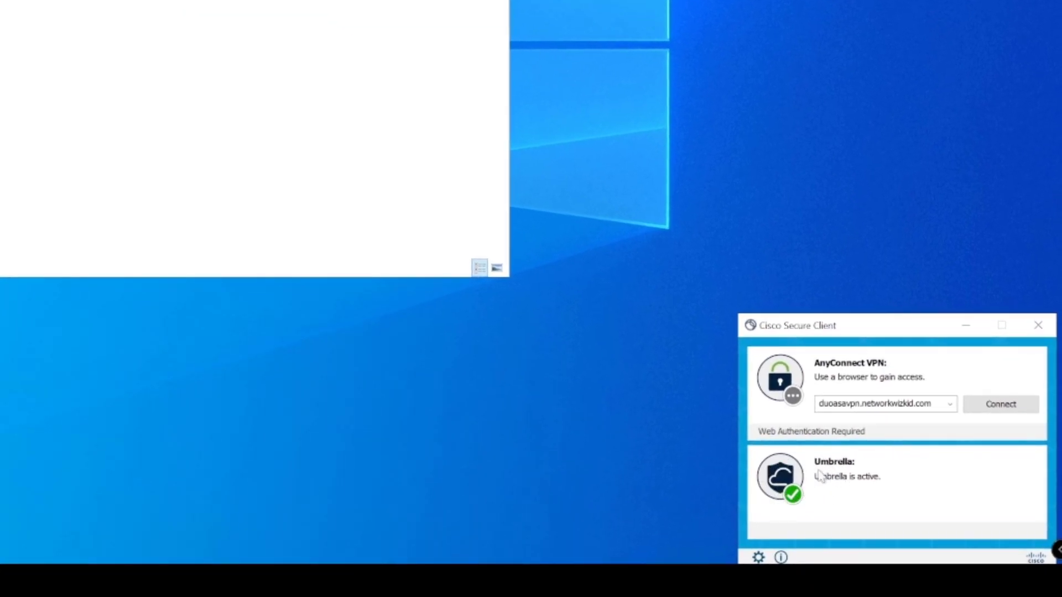
Review the Umbrella module's statistics and message history in the Cisco Secure Client details window, and minimize the window
click(837, 467)
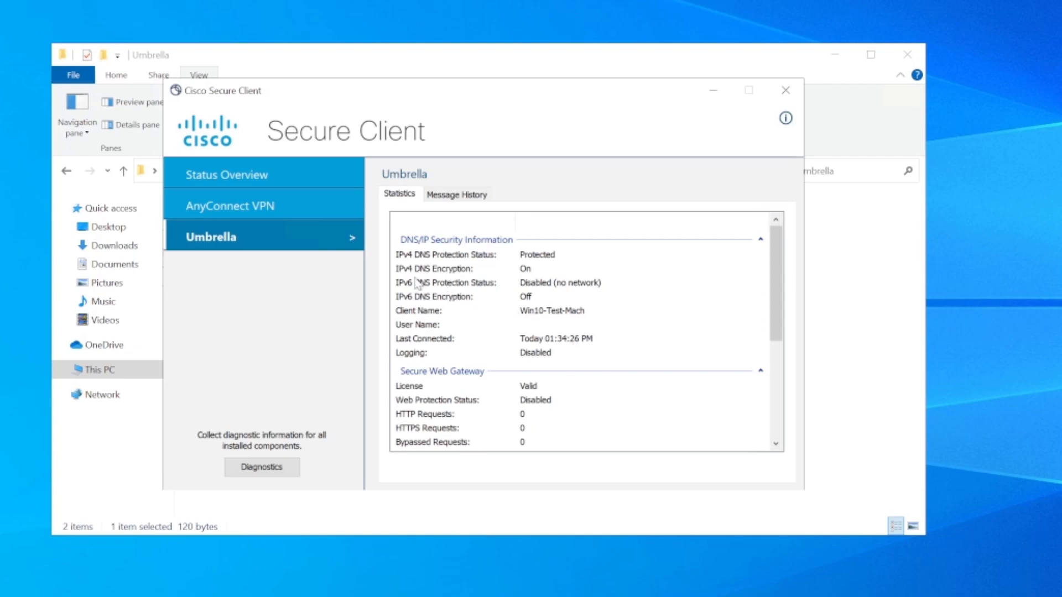
scroll(616, 352, down, 2)
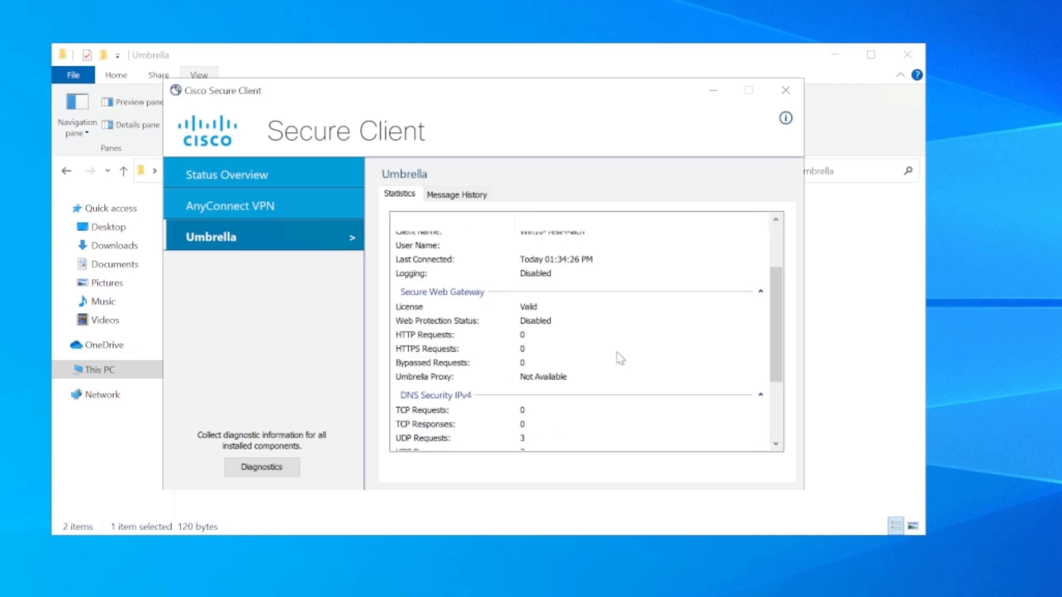
scroll(599, 343, down, 2)
scroll(586, 340, up, 1)
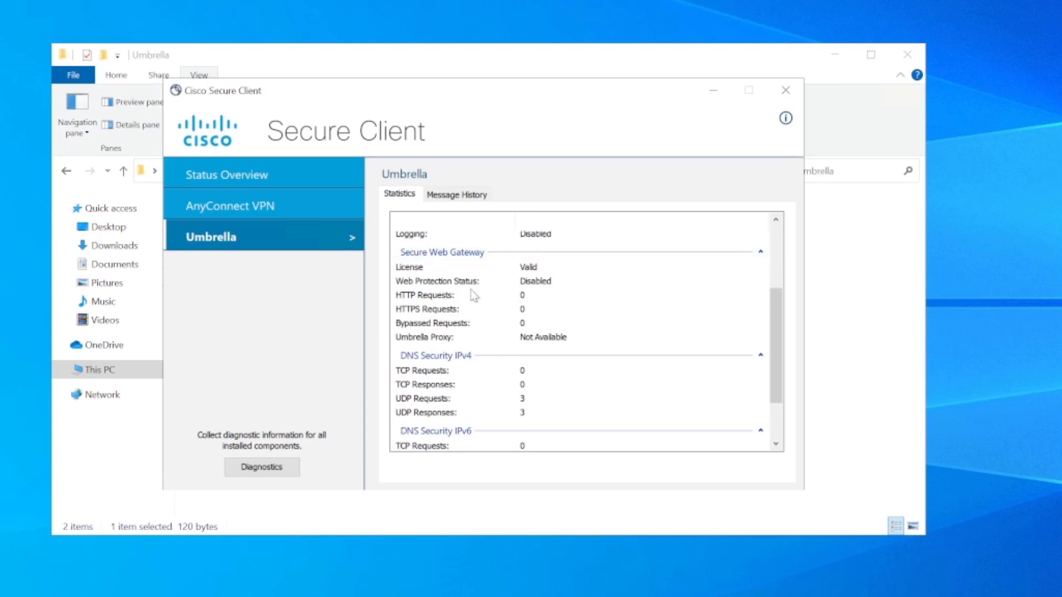
scroll(647, 365, down, 1)
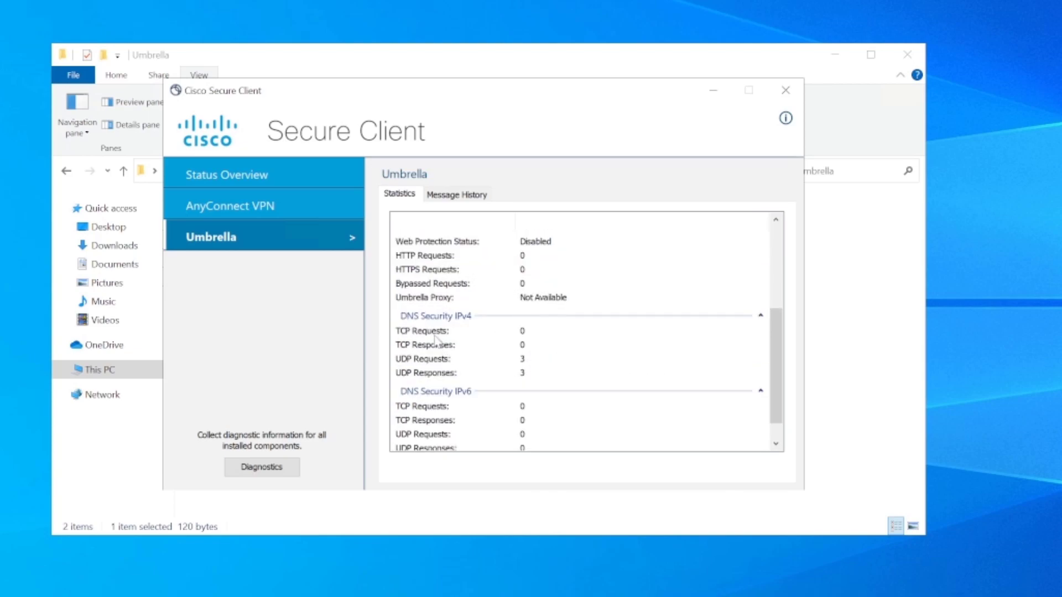
scroll(433, 335, down, 1)
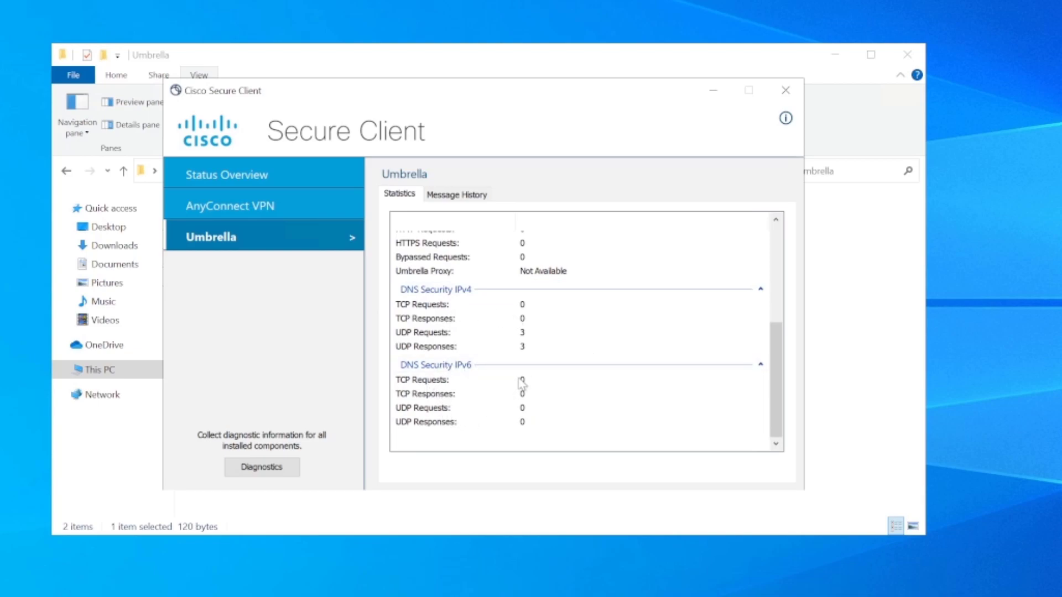
scroll(570, 387, up, 5)
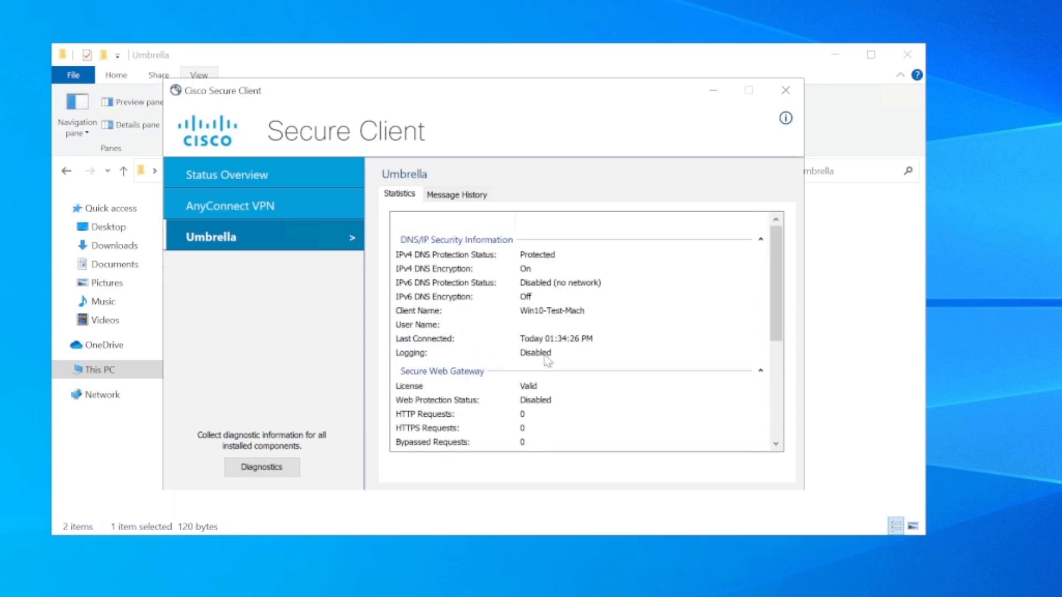
click(457, 194)
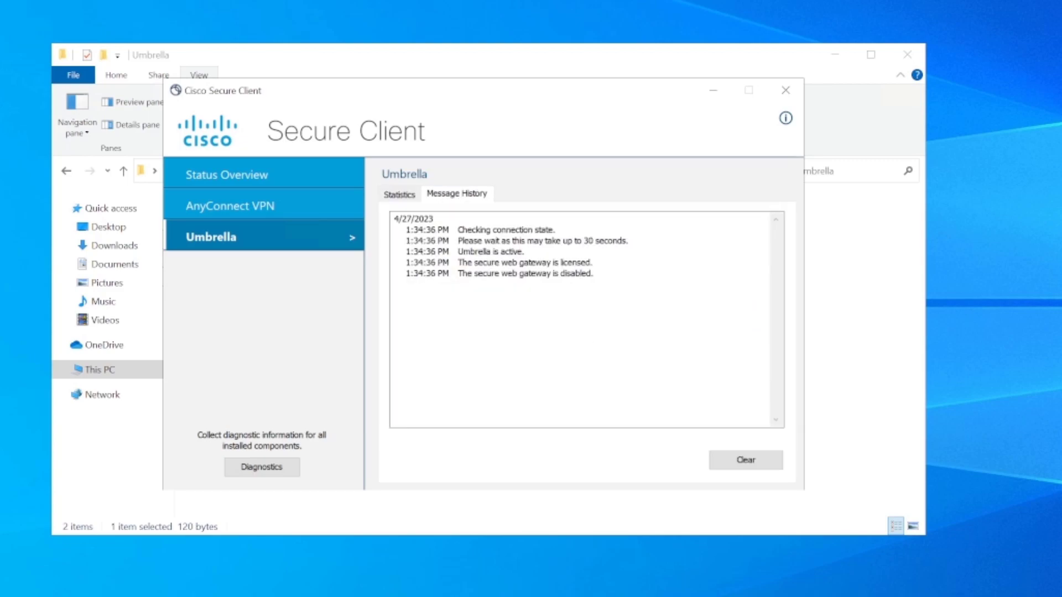
click(400, 197)
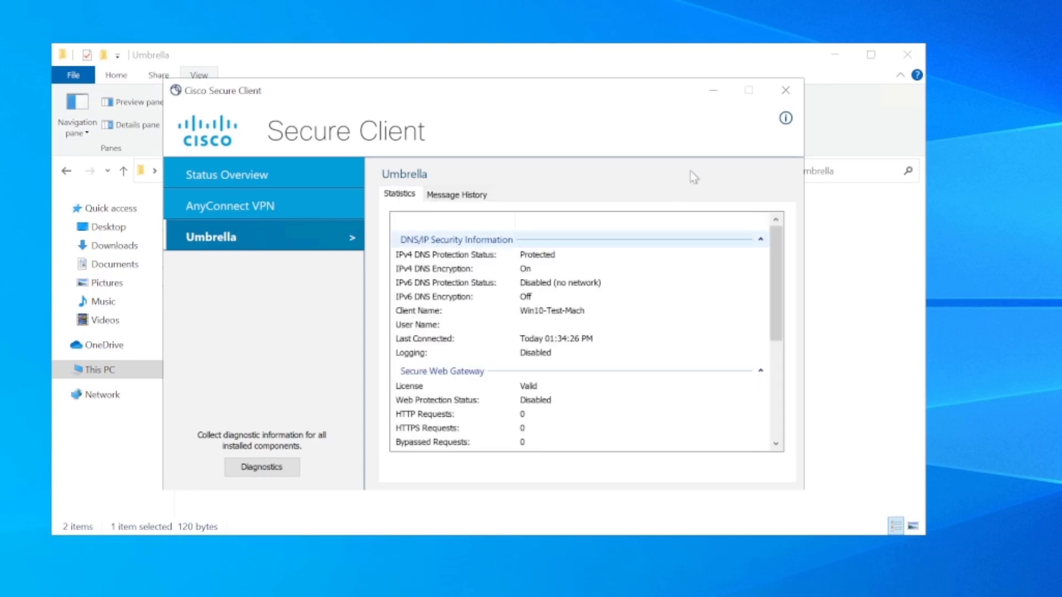
click(714, 92)
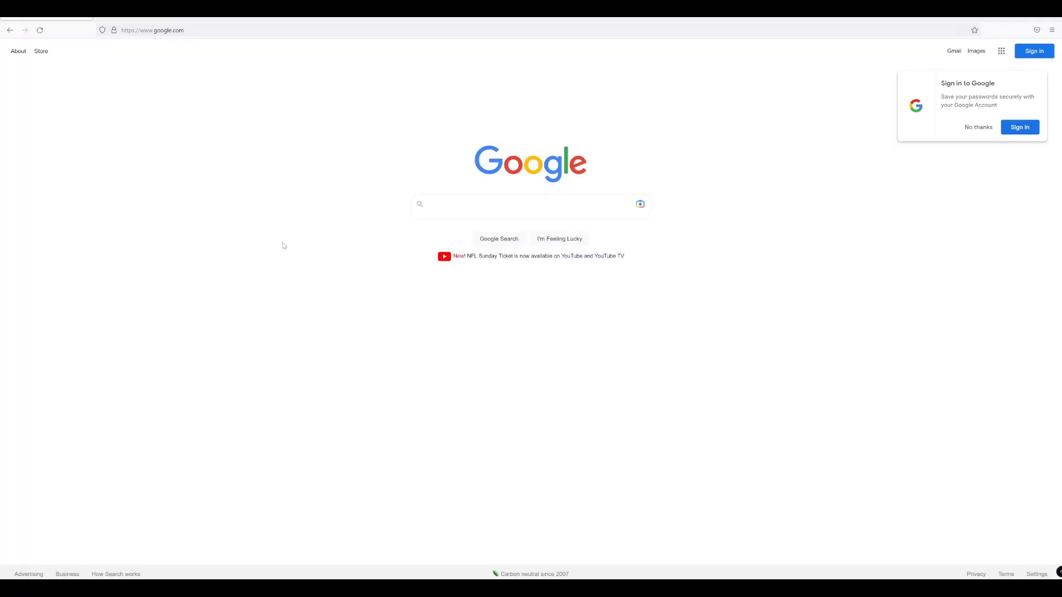
Load the Umbrella test page welcome.umbrella.com in Firefox and copy its address
click(147, 24)
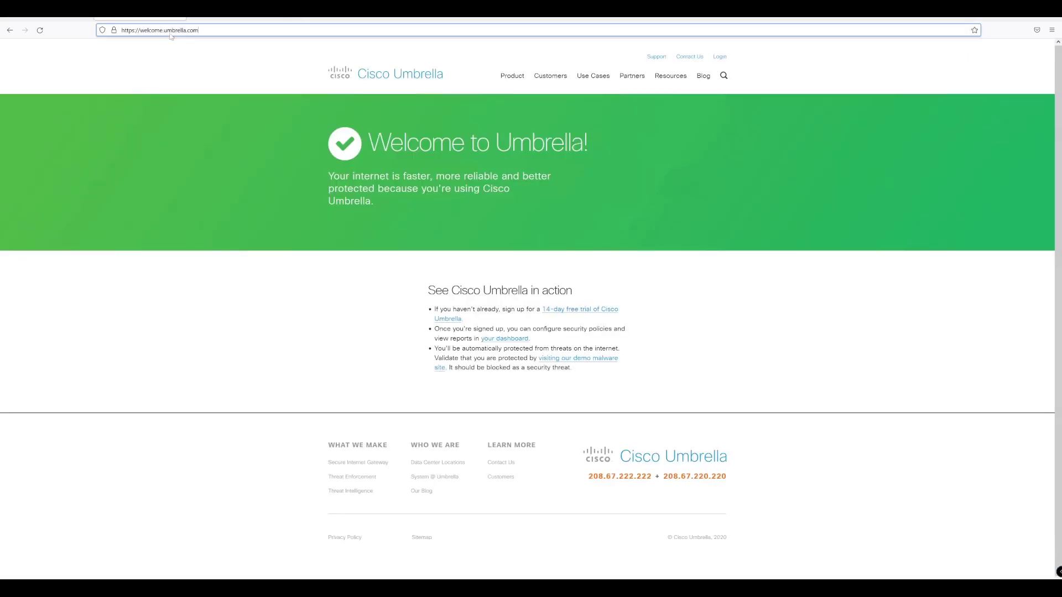
right_click(160, 29)
click(183, 73)
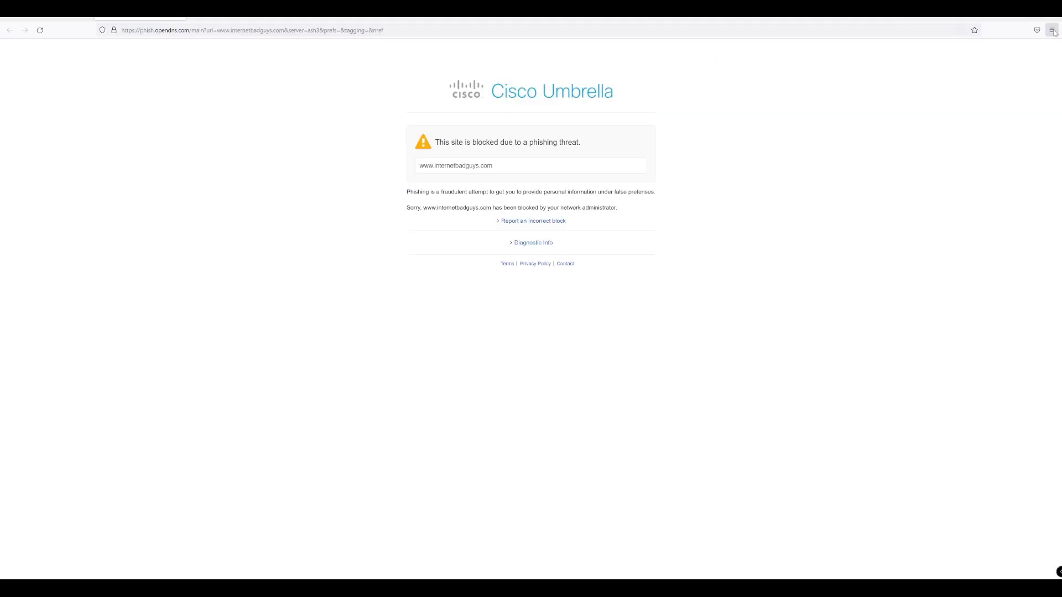
Load the copied Umbrella welcome page address in a new private Firefox window
click(1052, 30)
click(866, 103)
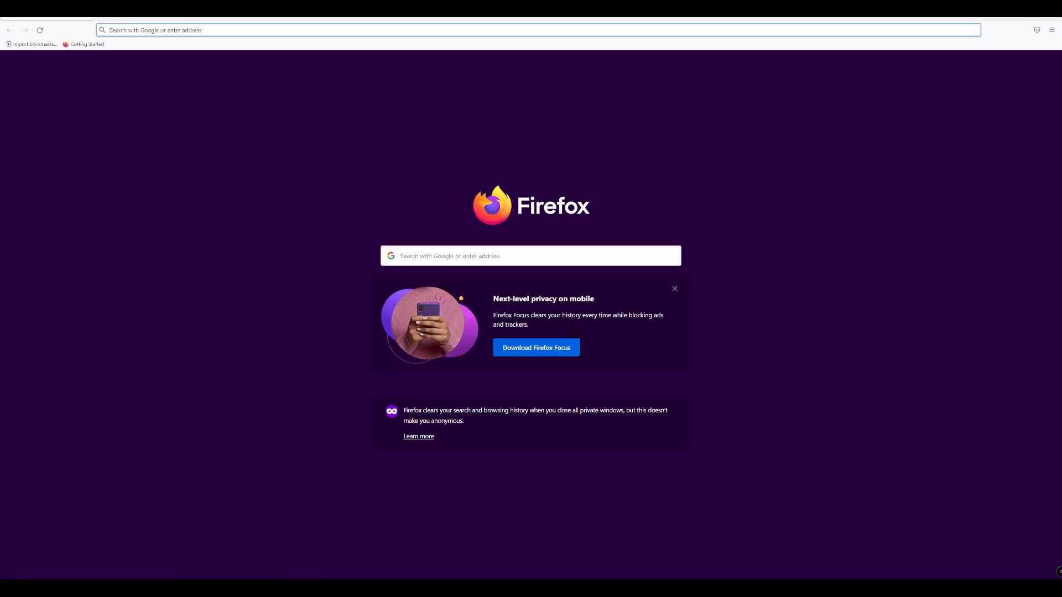
right_click(159, 31)
click(178, 105)
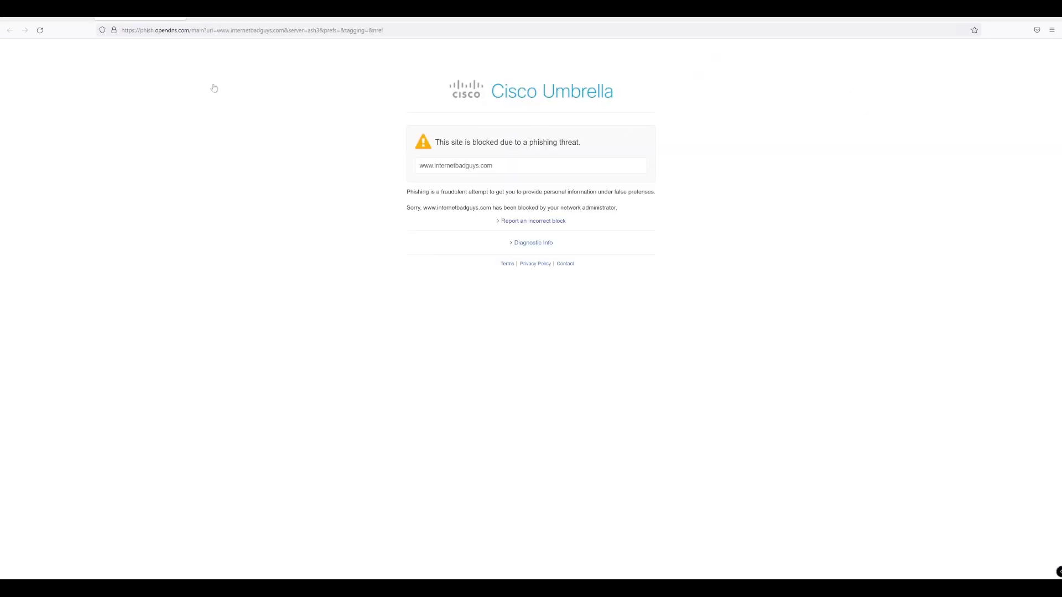
Test phishing protection by visiting internetbadguys.com in place of the Google page
key(ctrl+l)
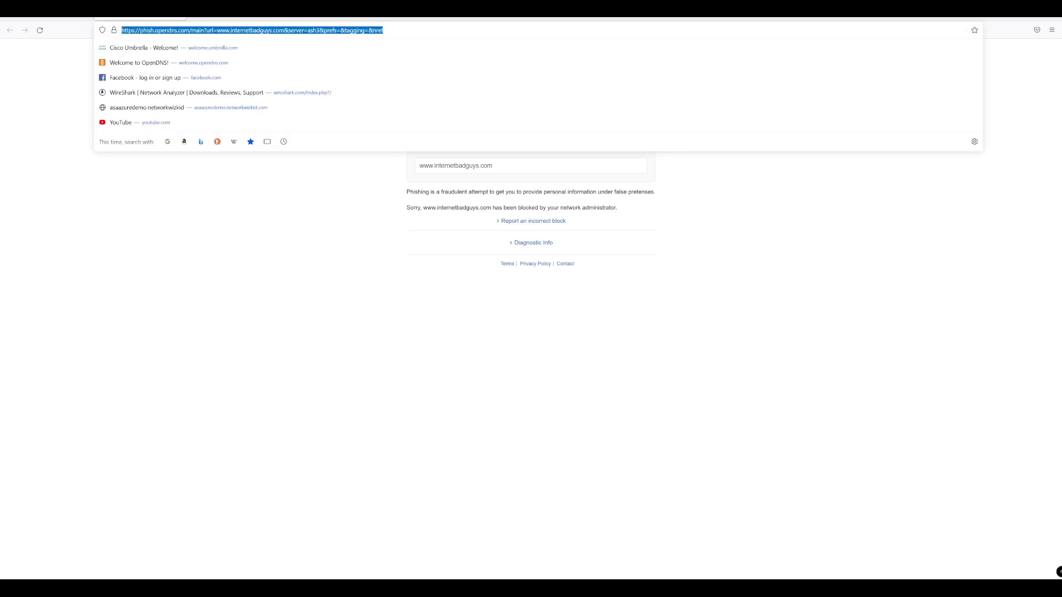
key(Escape)
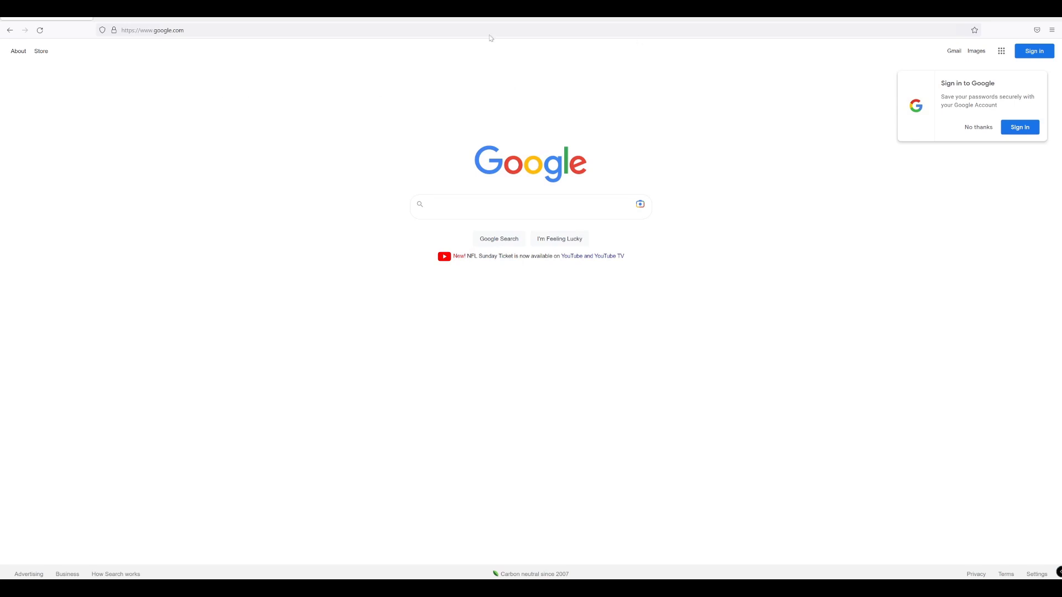
key(ctrl+l)
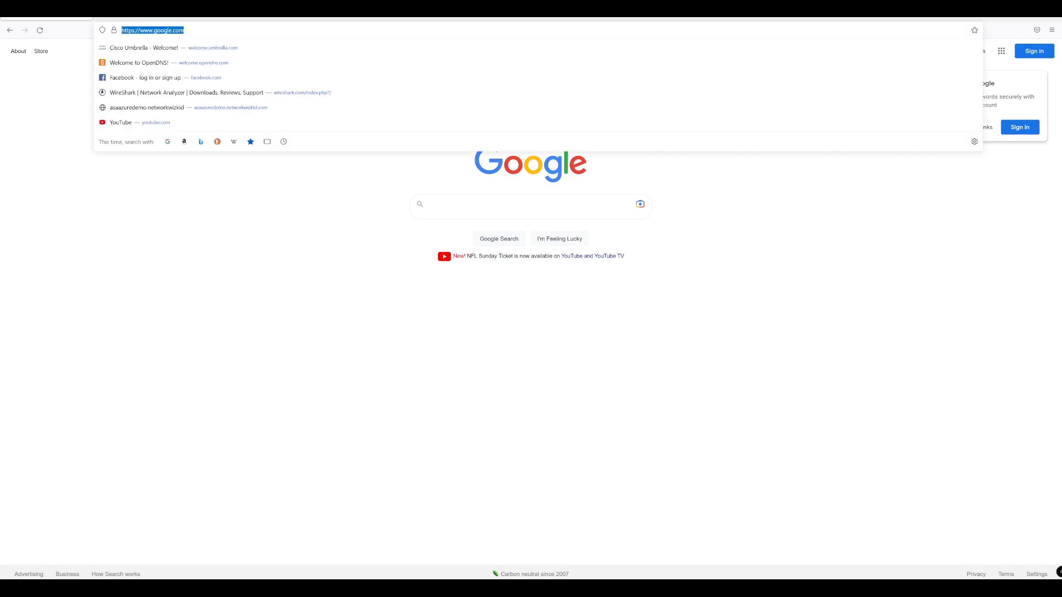
text(interne)
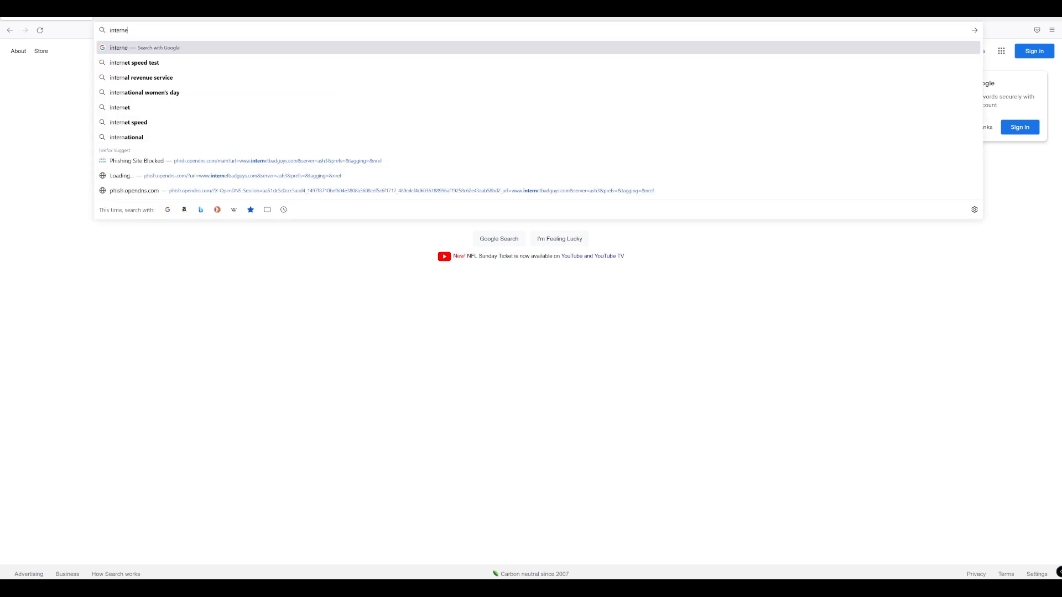
text(tbadguys)
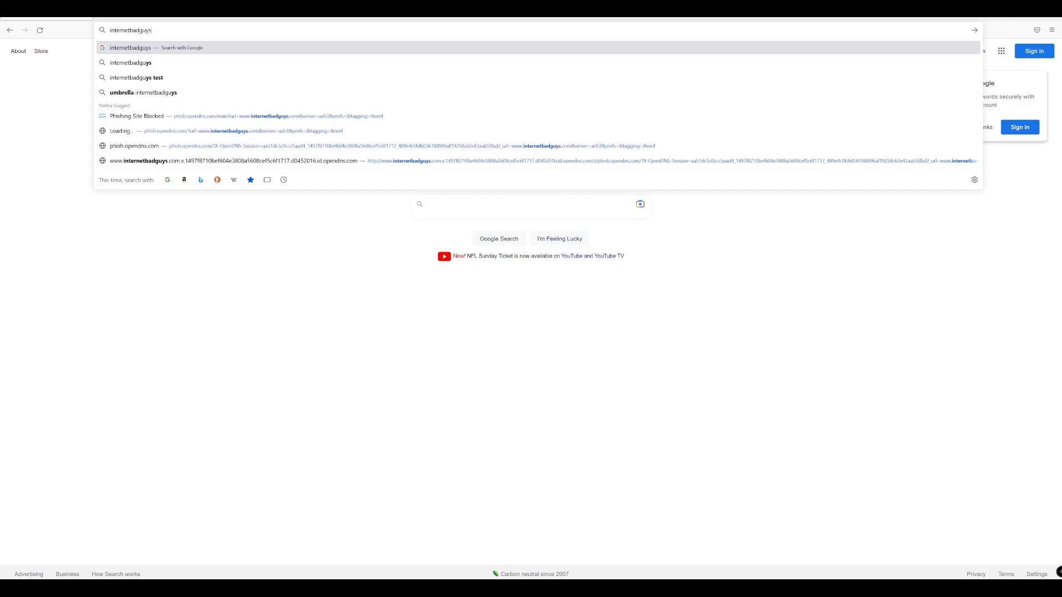
text(.com)
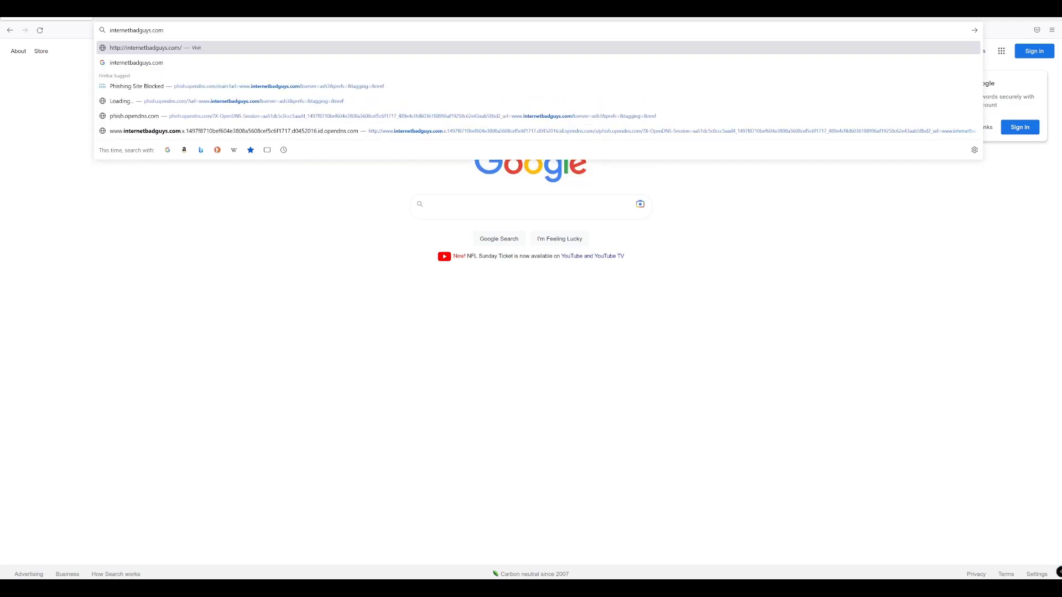
key(Return)
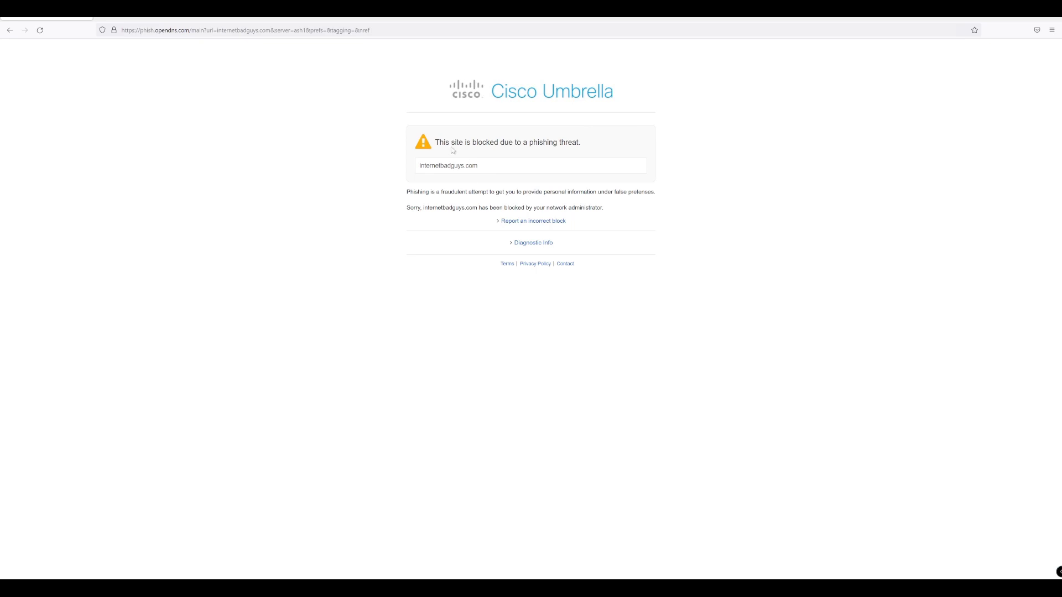
Bring the Cisco Secure Client details window with the Umbrella statistics to the front
mouse_move(318, 587)
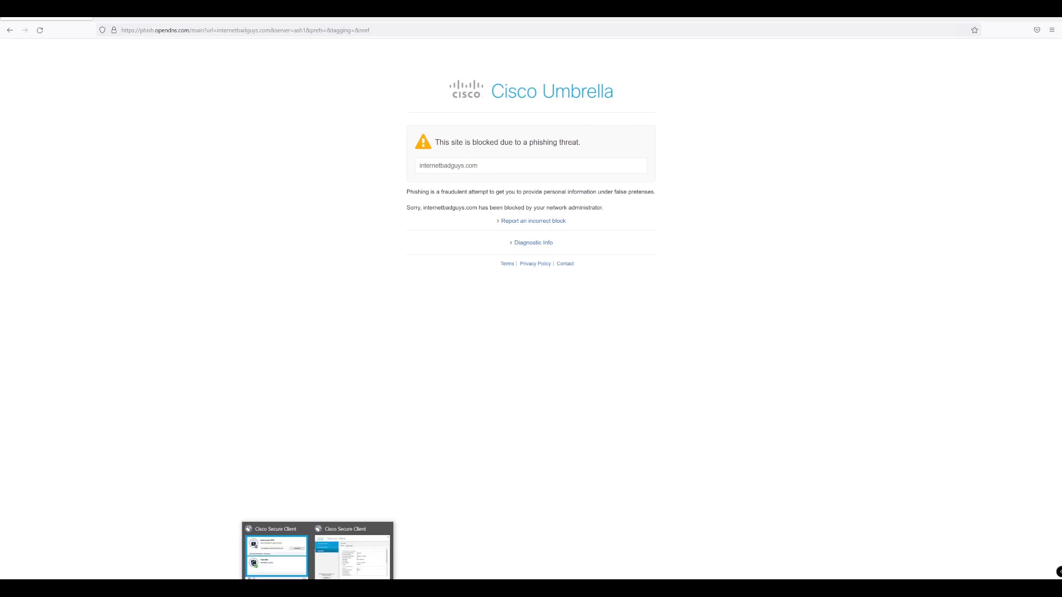
click(339, 537)
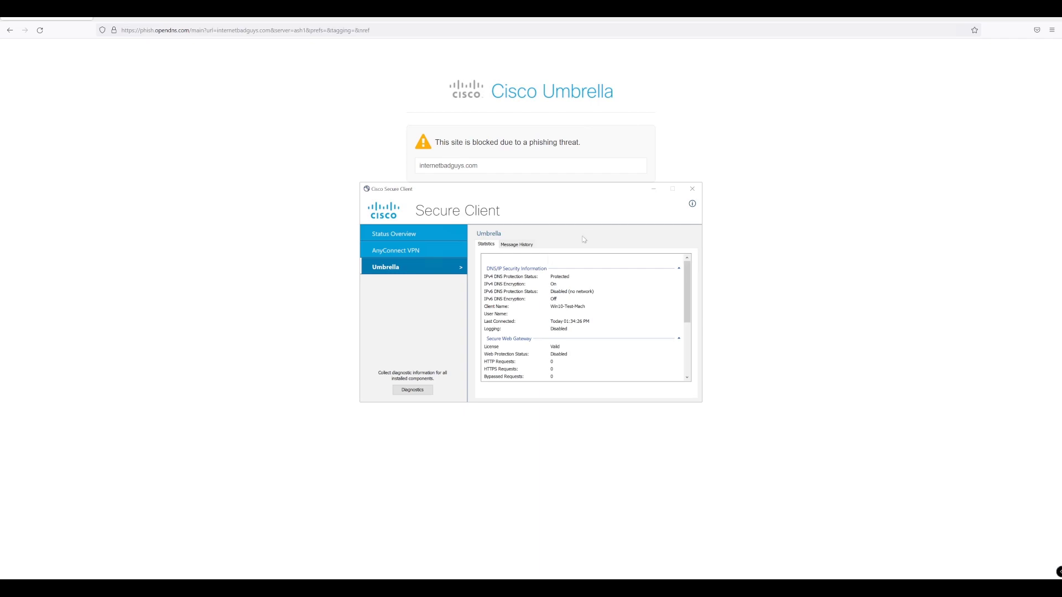
Switch to the Umbrella dashboard, refresh the Roaming Computers list, and inspect the client type in the details of Win10-Test-Mach
click(403, 237)
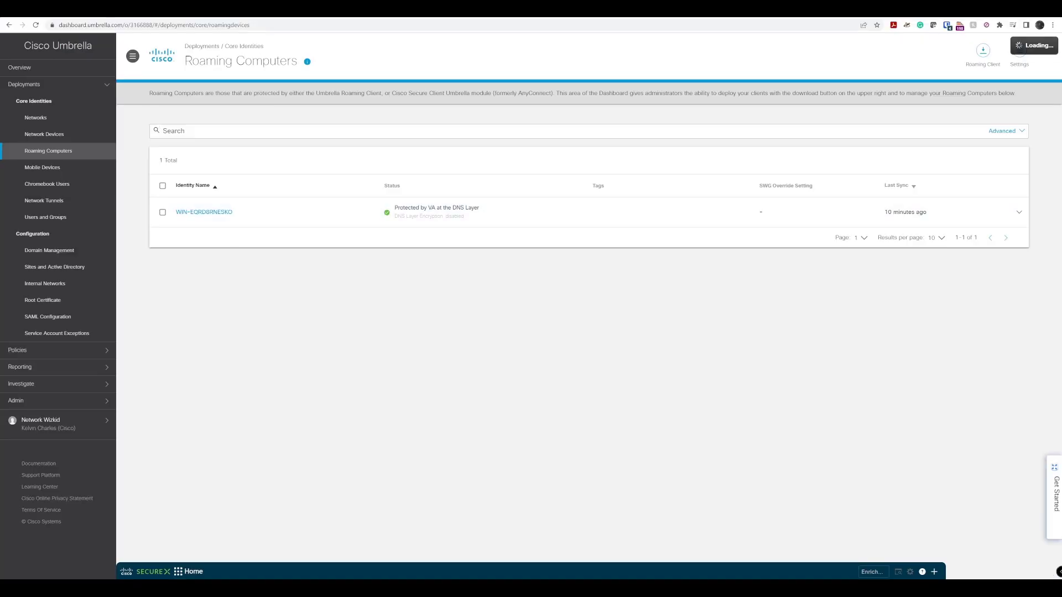
click(36, 25)
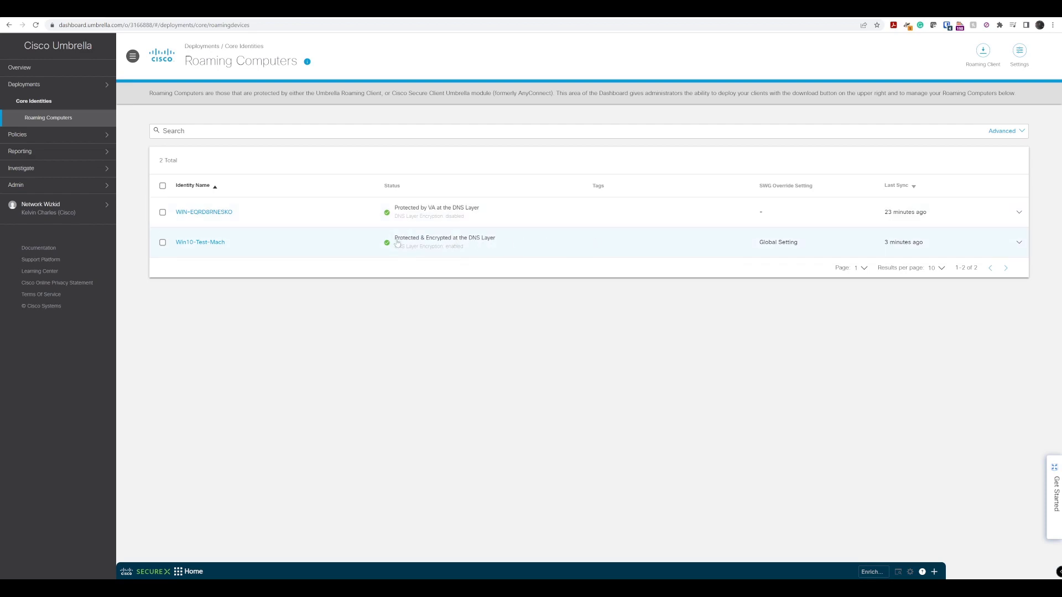
click(590, 253)
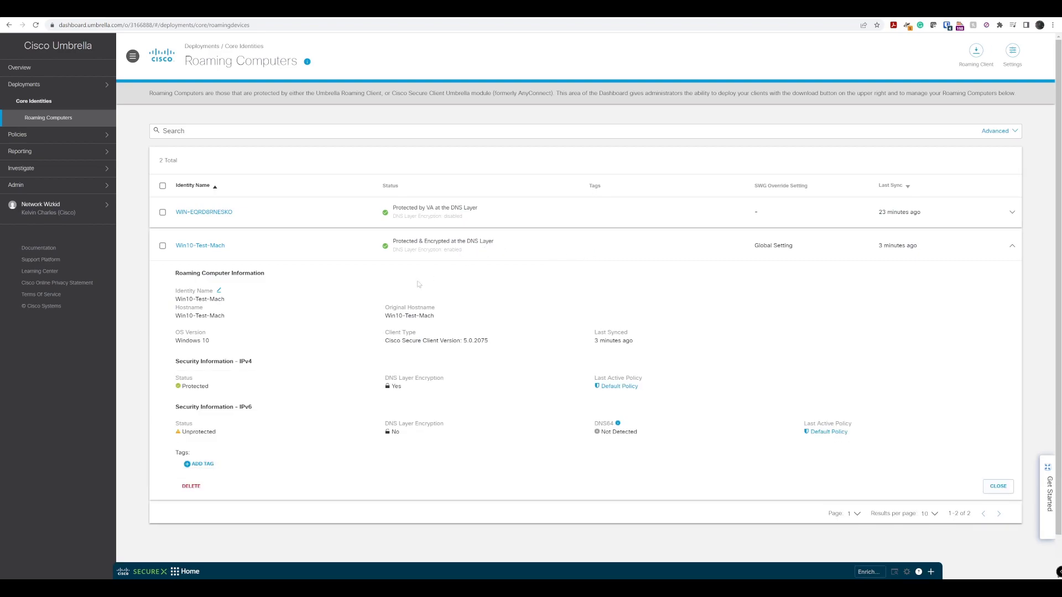
drag(385, 340, 460, 340)
Open the Remote Workers DNS policy for identity editing and show the individual machines under Roaming Computers
click(73, 140)
click(55, 168)
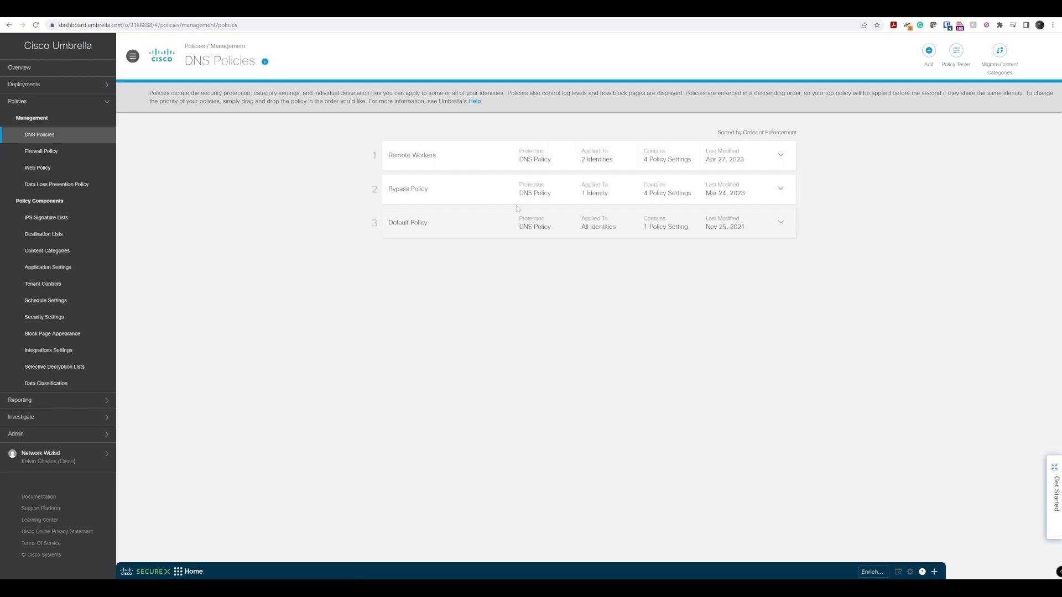
click(780, 197)
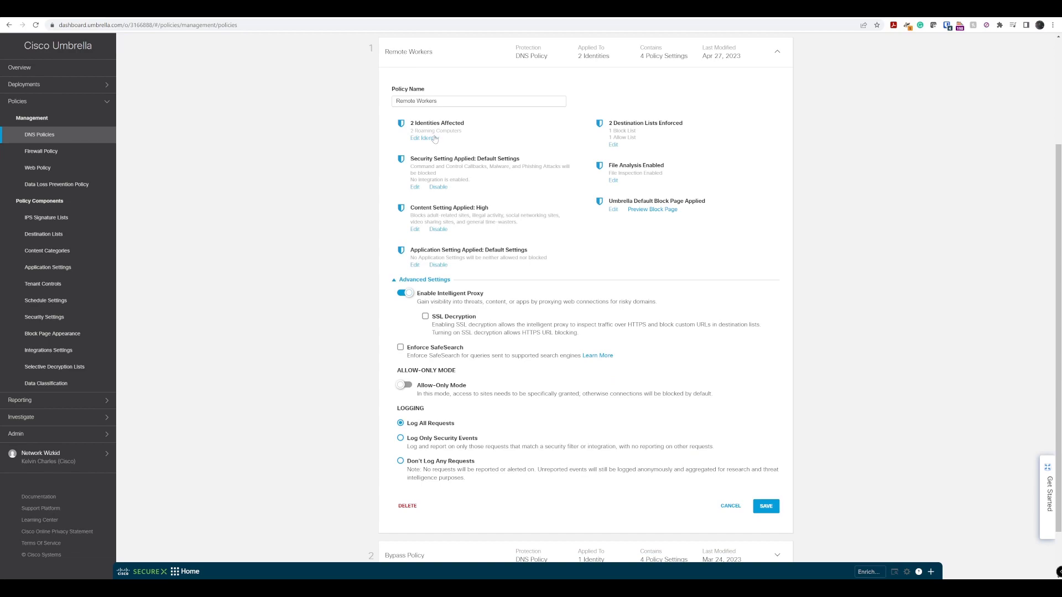
click(434, 138)
scroll(509, 360, down, 2)
click(560, 367)
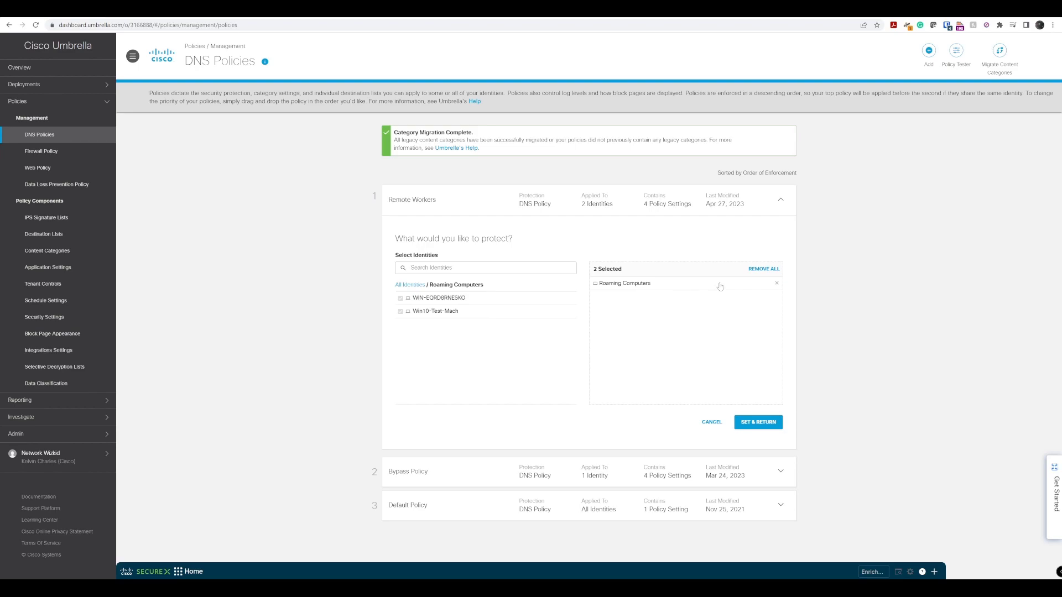
Clear the Remote Workers policy's selected identities, reselect the whole Roaming Computers group, and save the policy
click(777, 284)
click(410, 284)
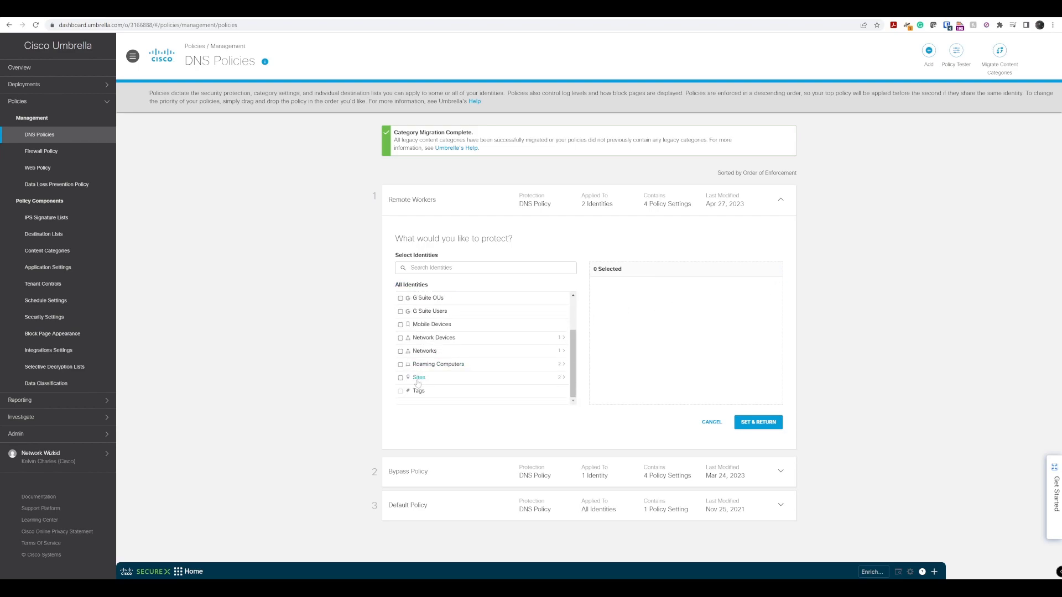
click(401, 365)
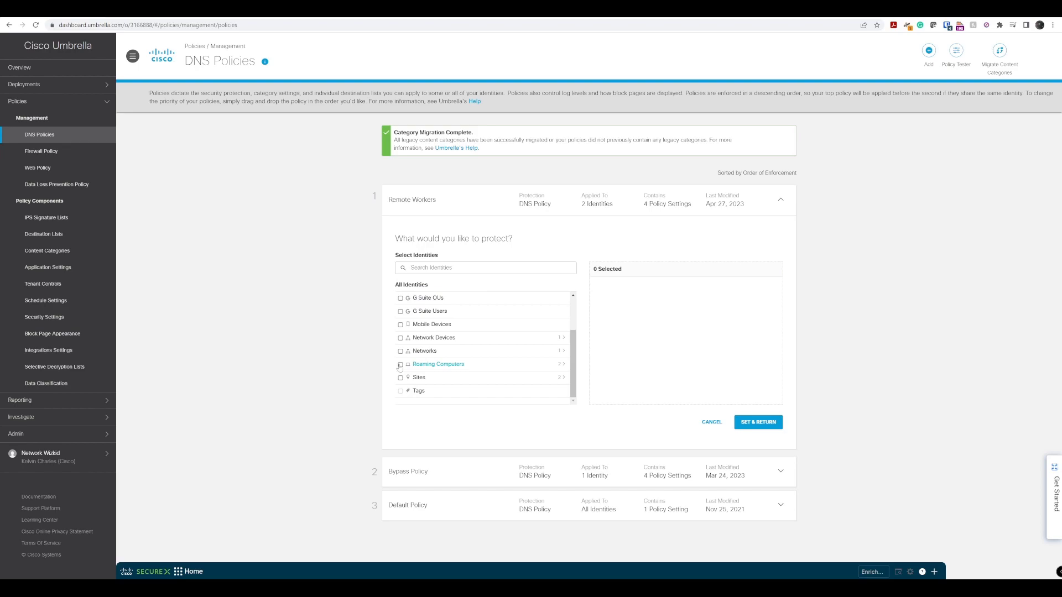
click(750, 422)
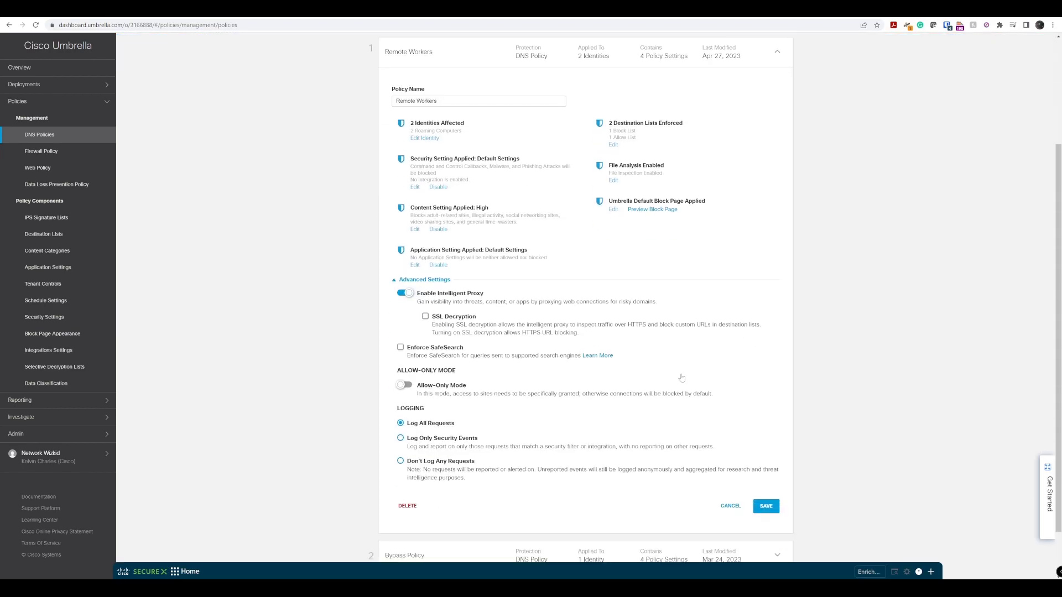
scroll(682, 378, down, 1)
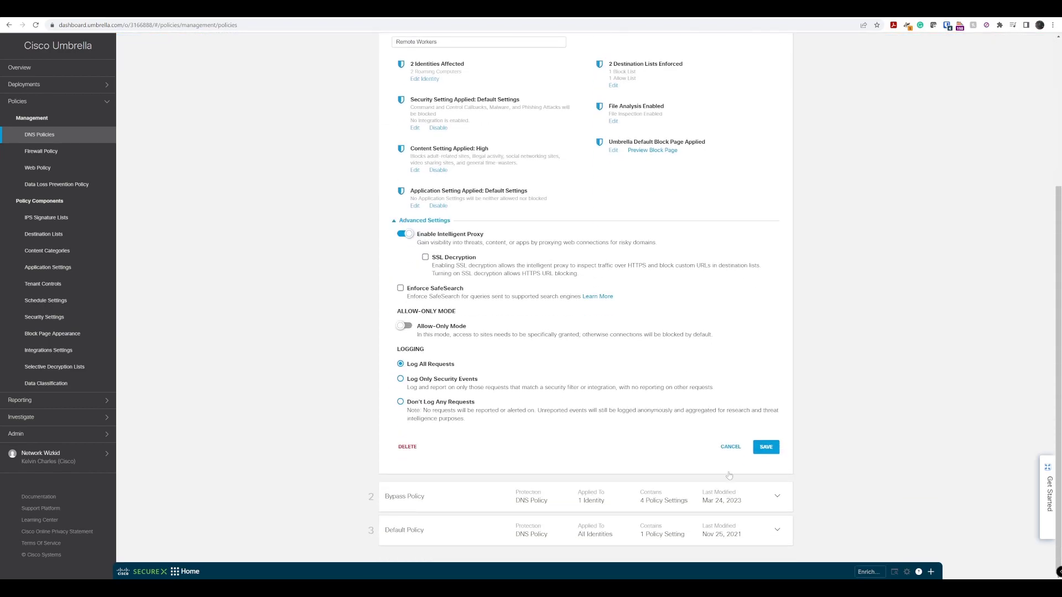
click(767, 452)
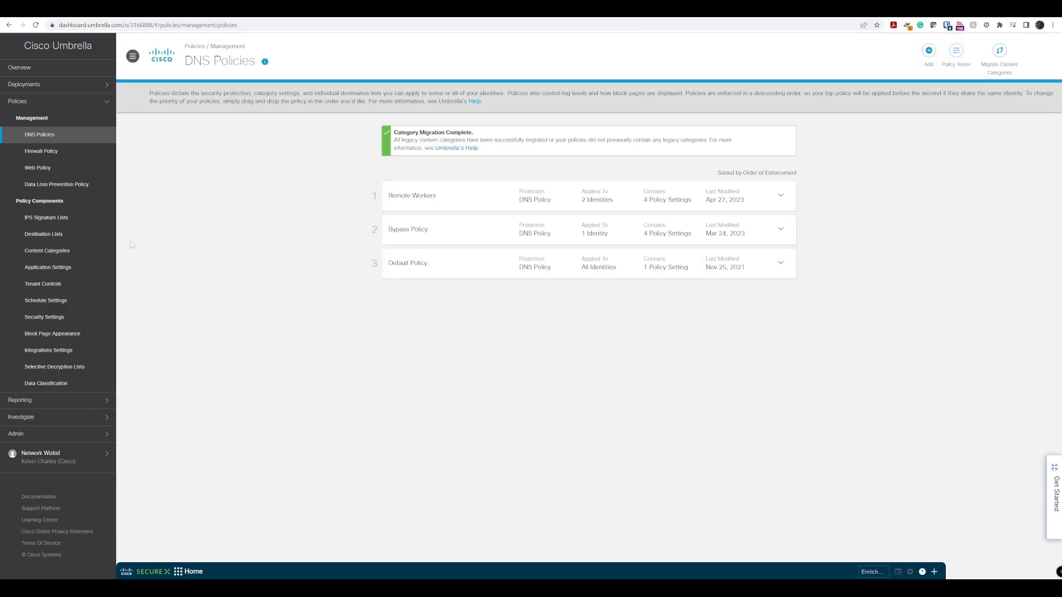
Return to the Roaming Computers deployment list and check the status and last sync of Win10-Test-Mach
click(61, 85)
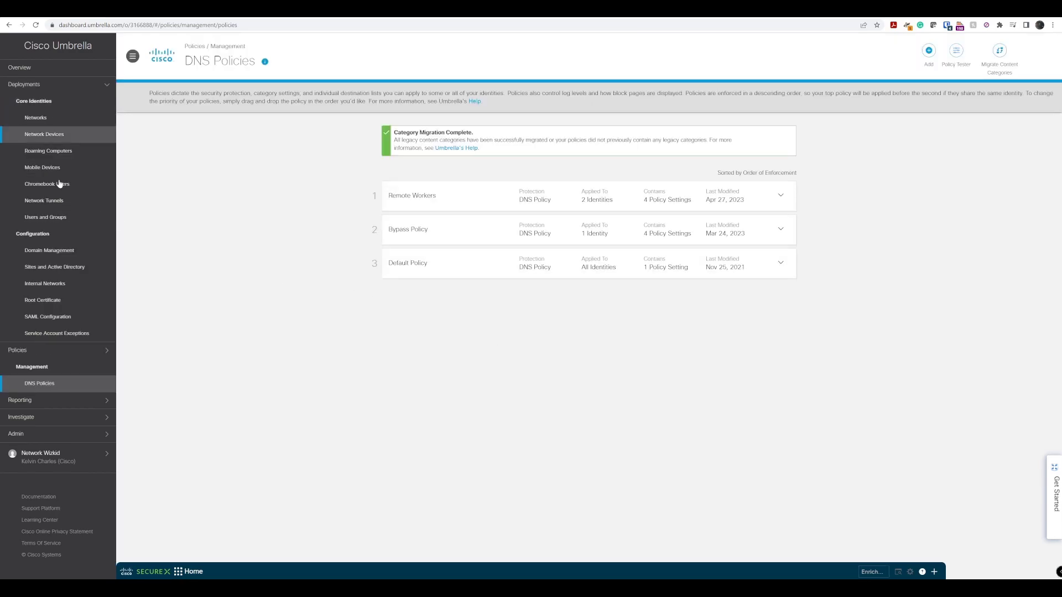
click(59, 155)
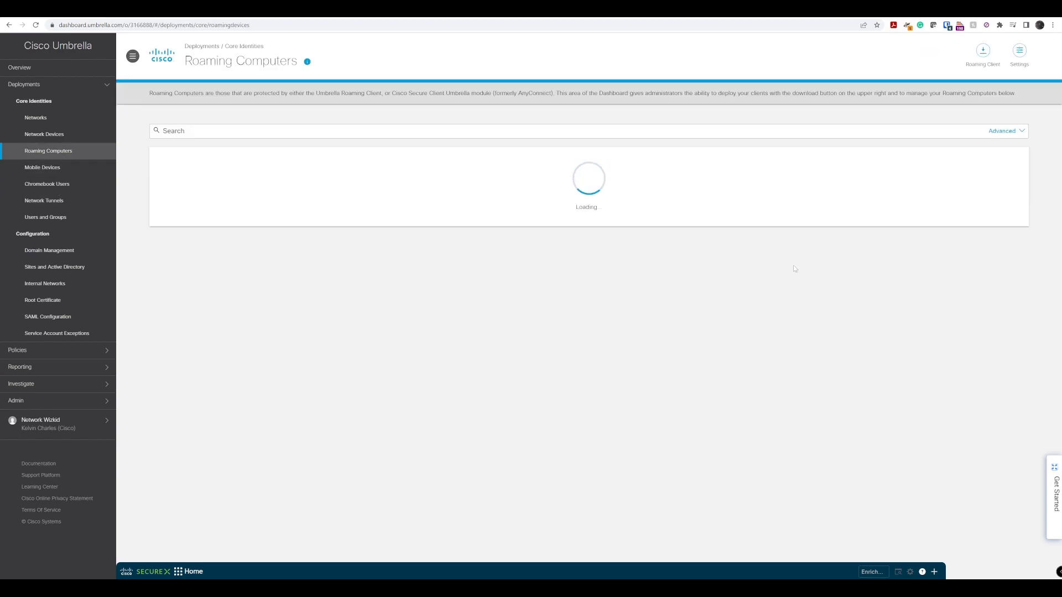
click(896, 245)
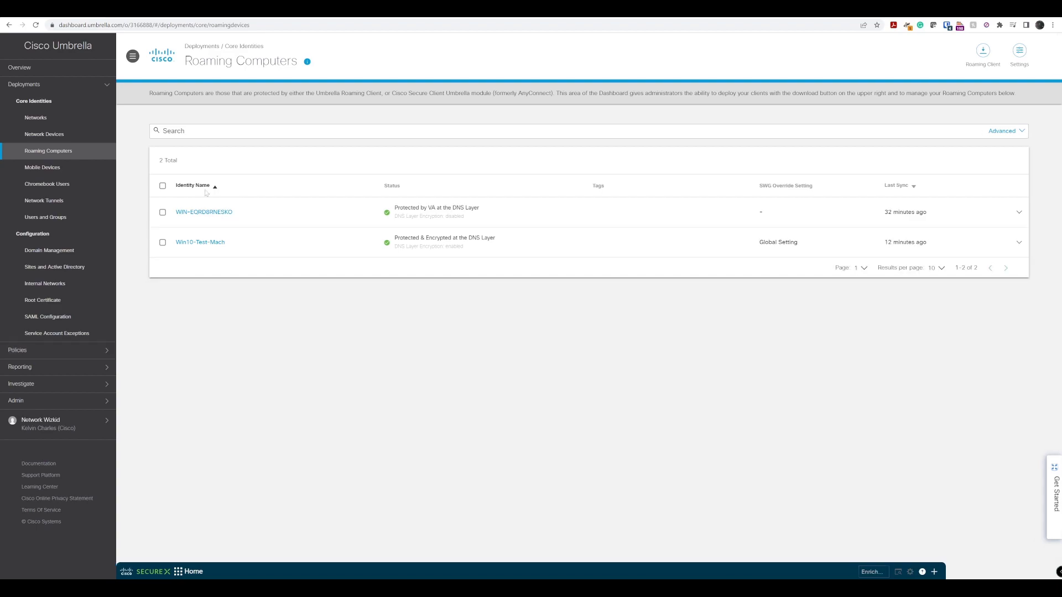
Run the Activity Search report filtered to the Roaming Computers identity type and review the logged DNS requests and their actions
click(92, 371)
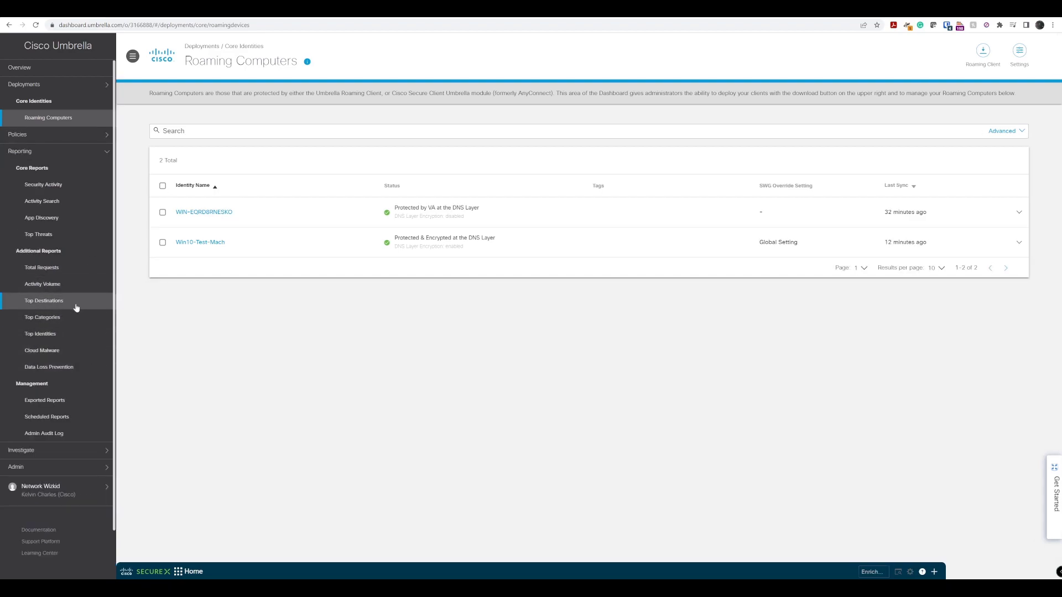
click(78, 203)
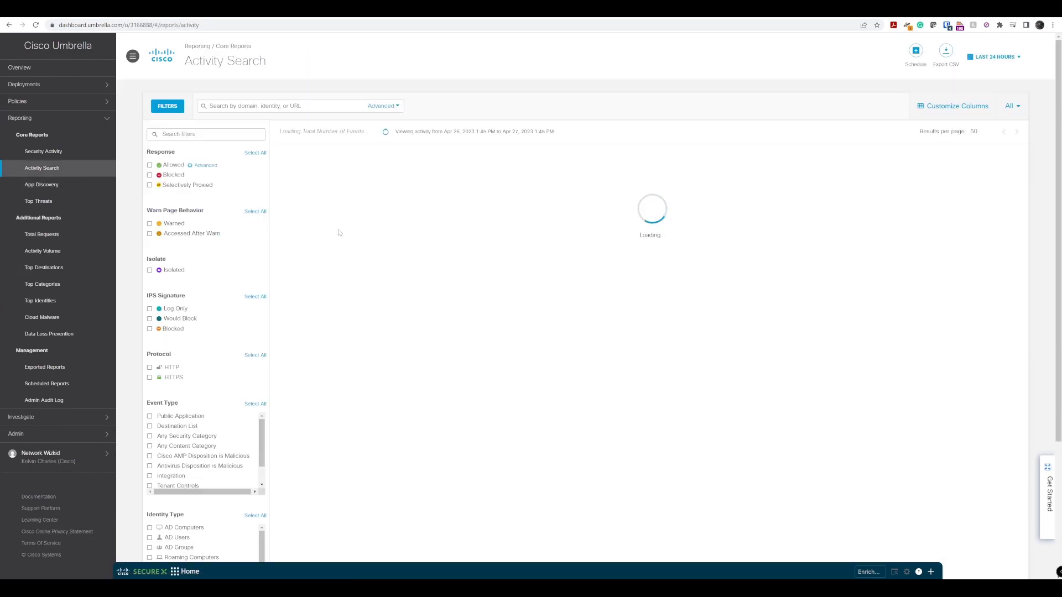
scroll(339, 232, down, 2)
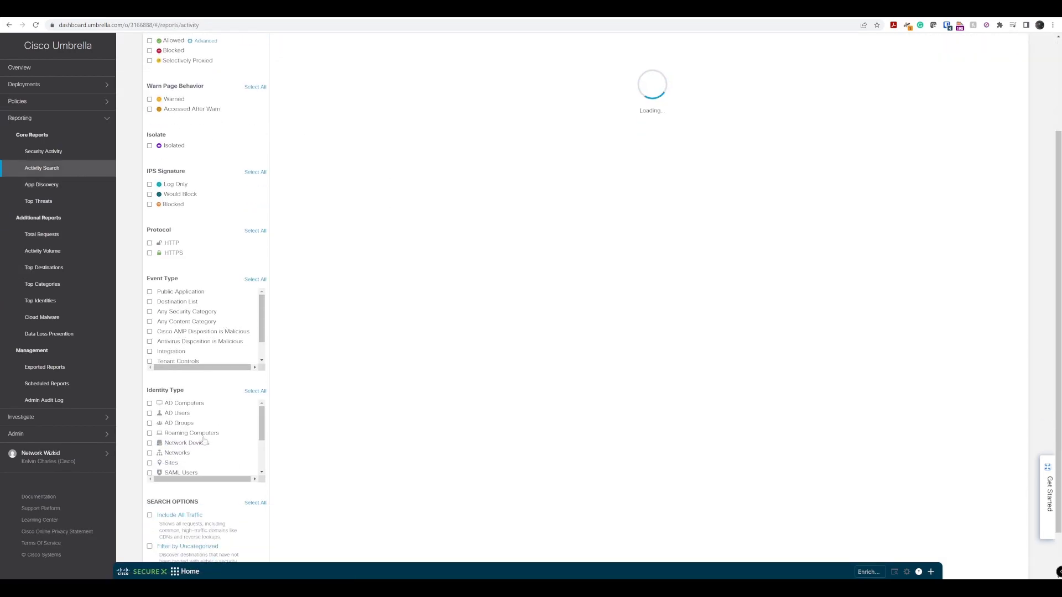
click(149, 433)
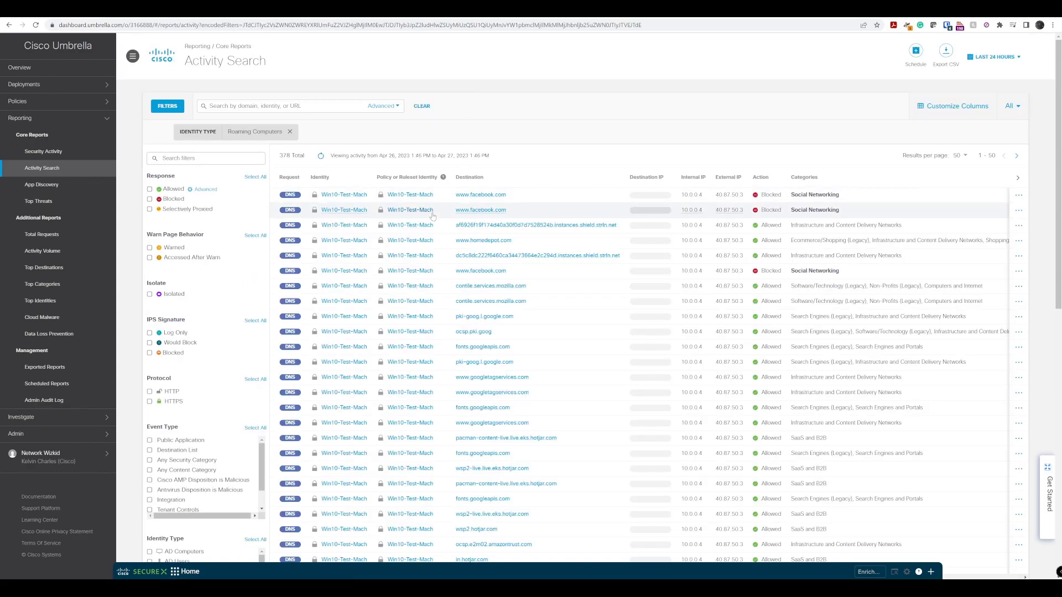
scroll(635, 352, down, 2)
scroll(635, 352, up, 2)
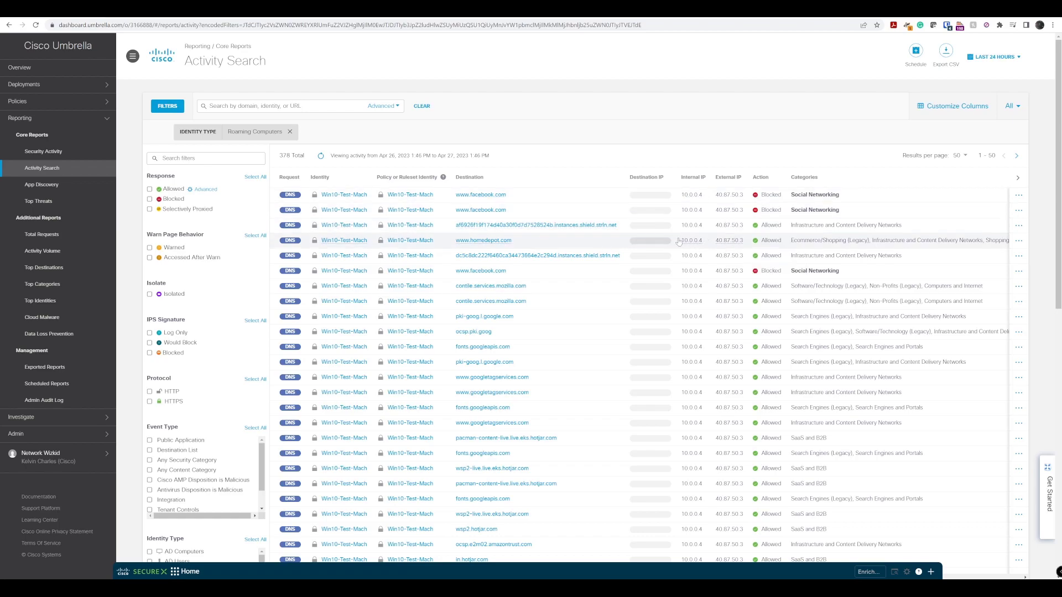
scroll(679, 242, down, 3)
scroll(679, 242, up, 3)
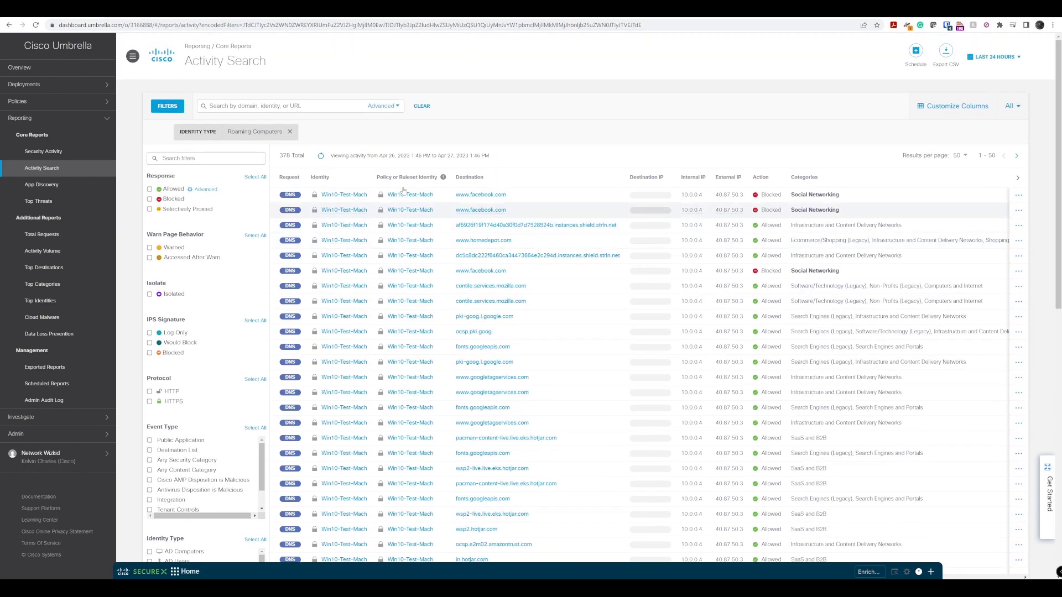
mouse_move(377, 205)
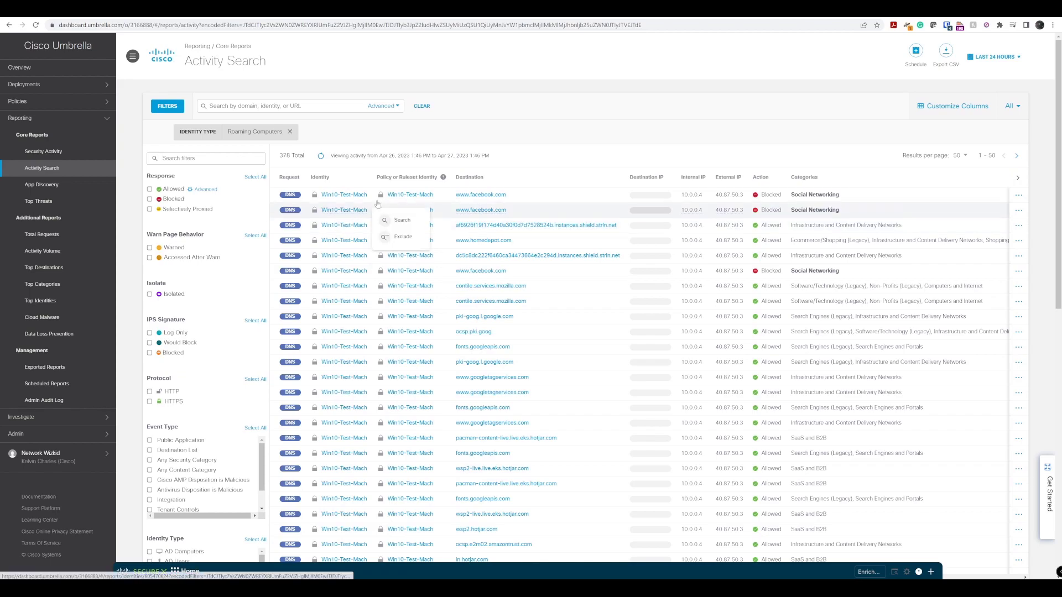